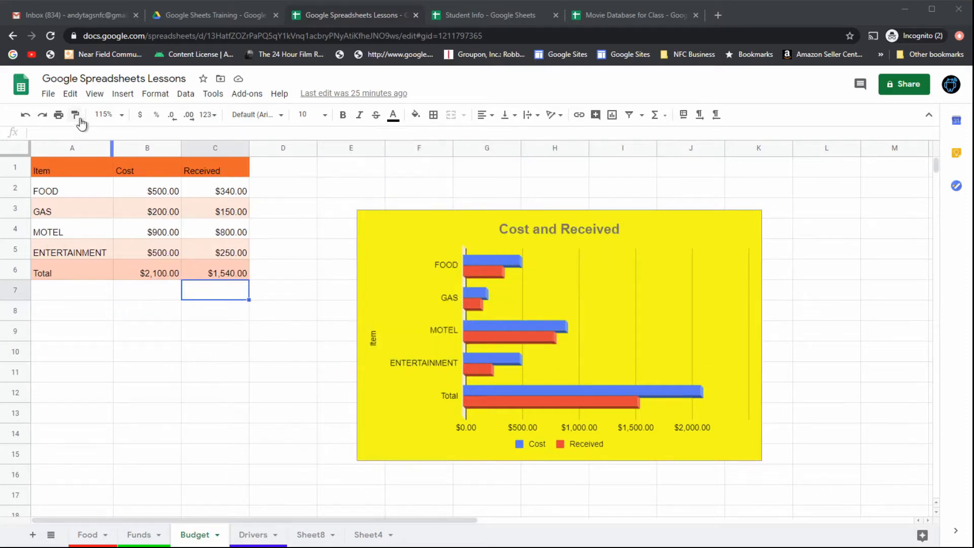
Open the spreadsheet's version history and look through the list of saved versions
left_click(50, 94)
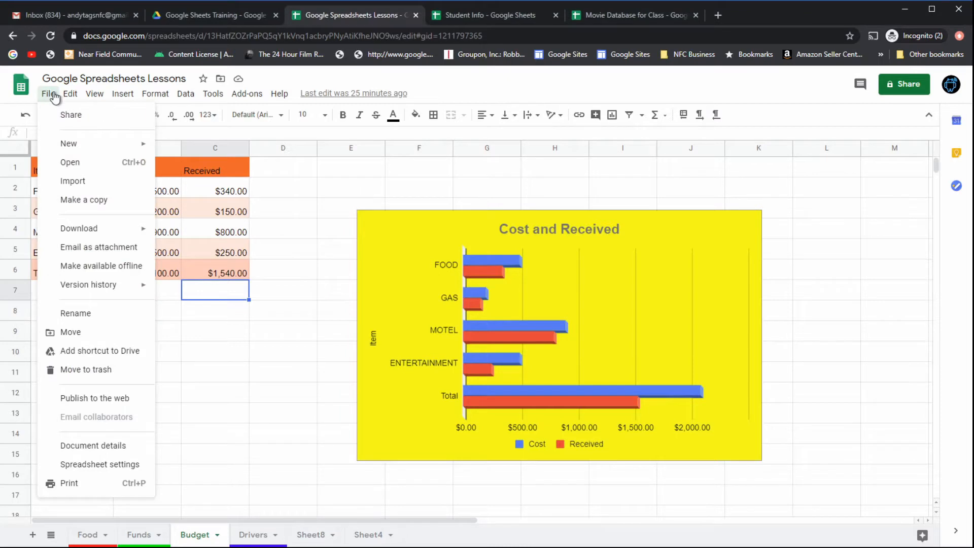
mouse_move(104, 293)
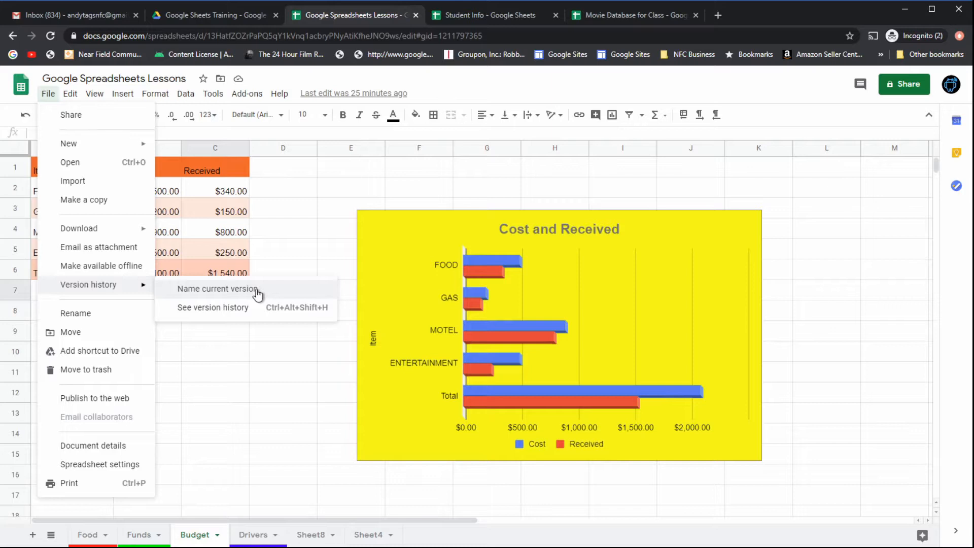
left_click(217, 307)
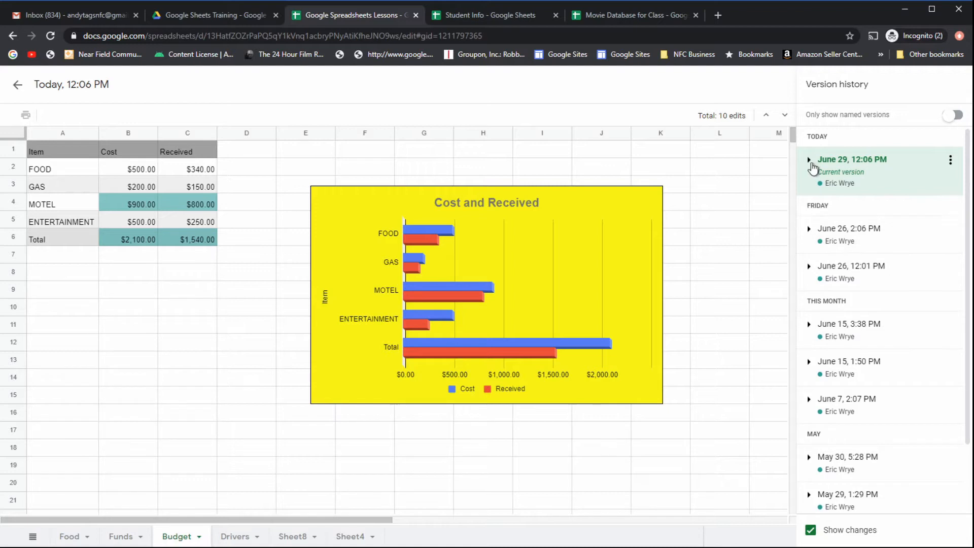
left_click(855, 162)
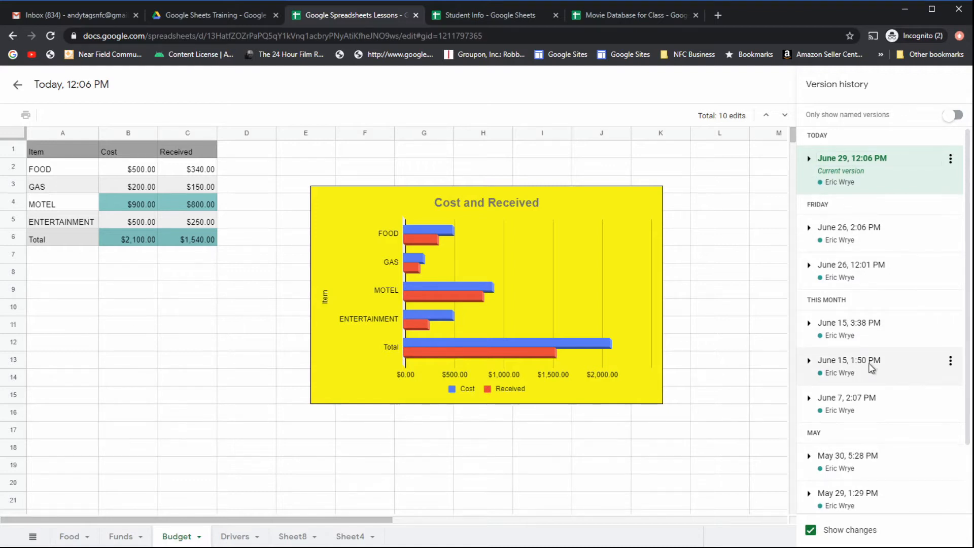
scroll(870, 376, "down", 3)
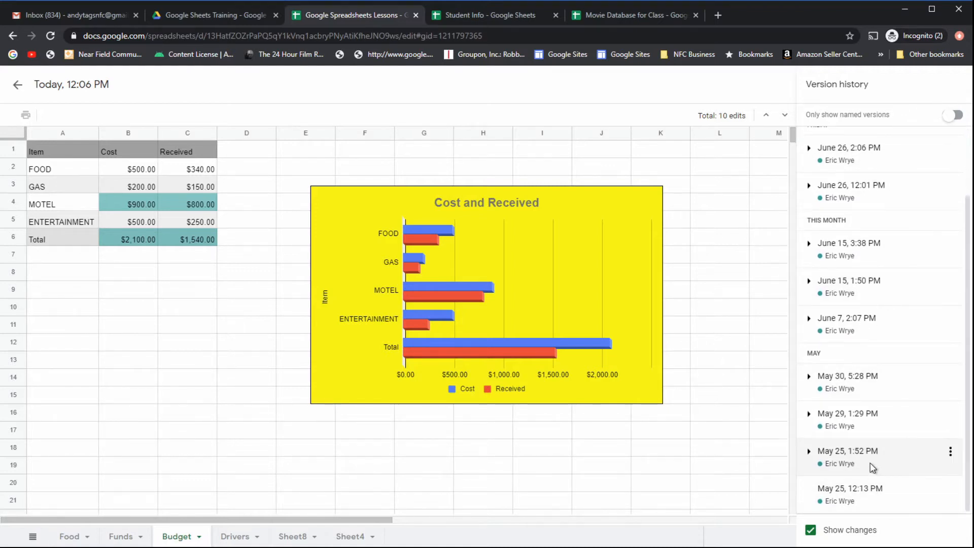
scroll(872, 436, "up", 3)
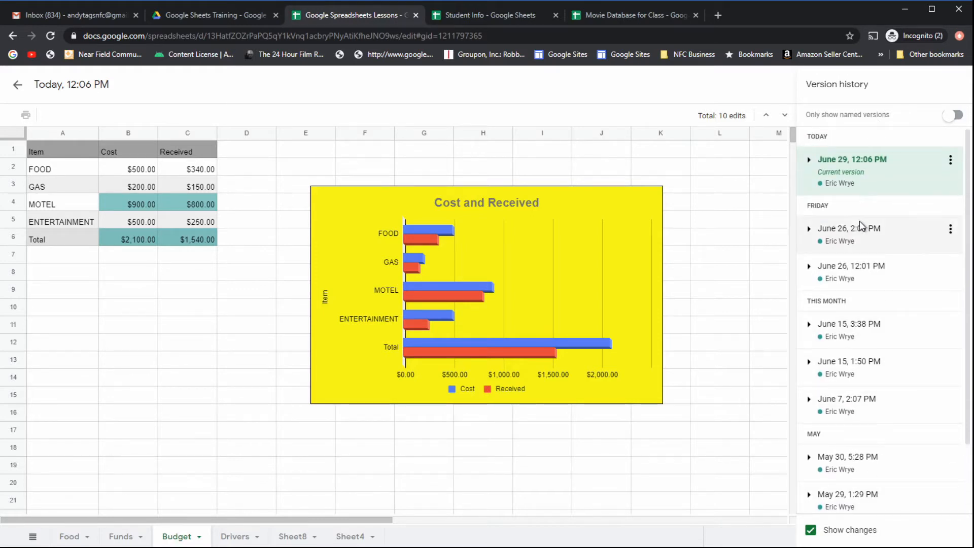
Preview the June 26, 12:01 PM version, check its available options, and return to the current version
left_click(844, 272)
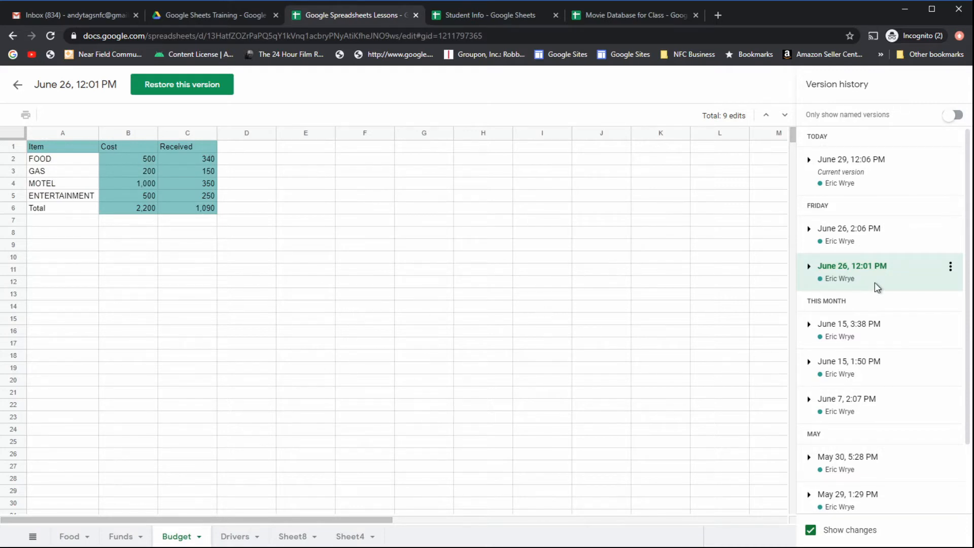
left_click(950, 267)
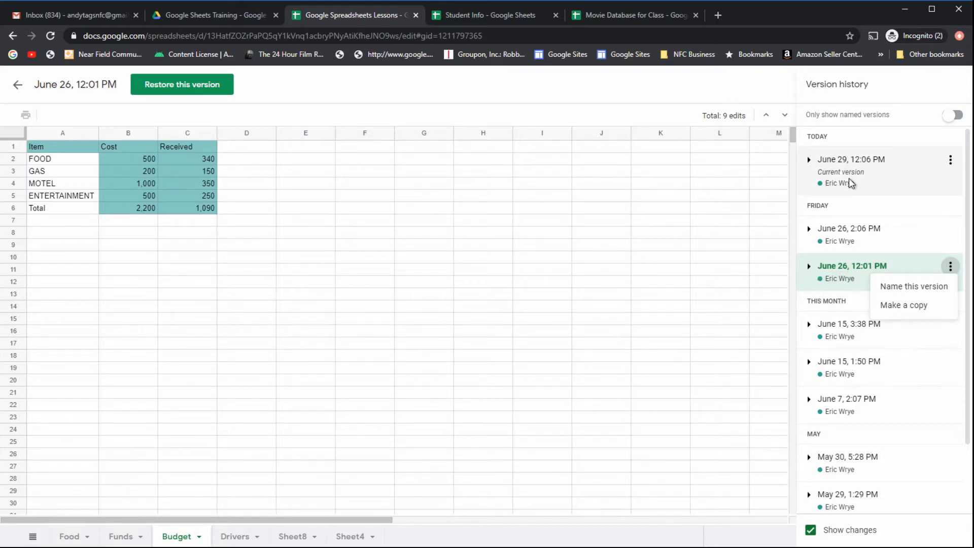
left_click(883, 174)
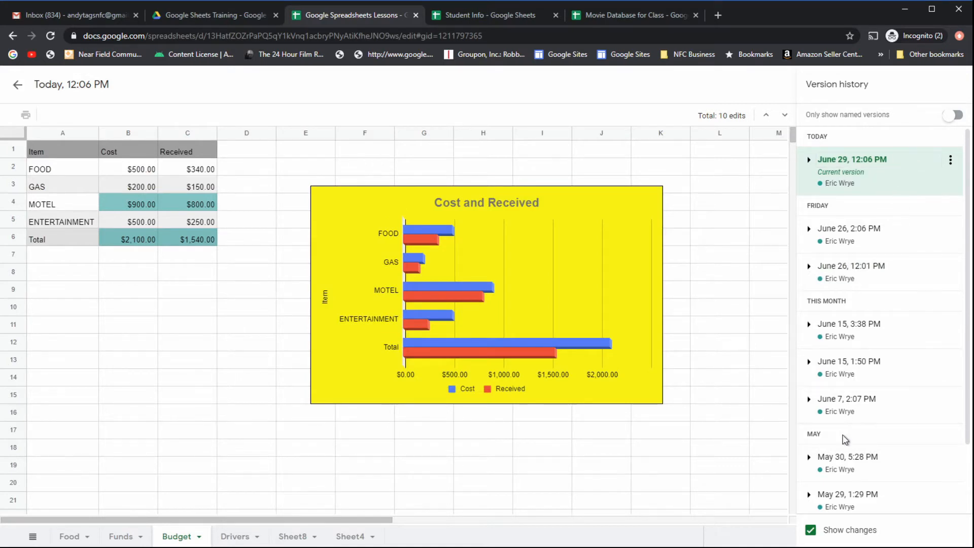
Preview the May 25, 12:13 PM, June 15, 3:38 PM and June 26, 2:06 PM versions in turn
scroll(861, 422, "down", 2)
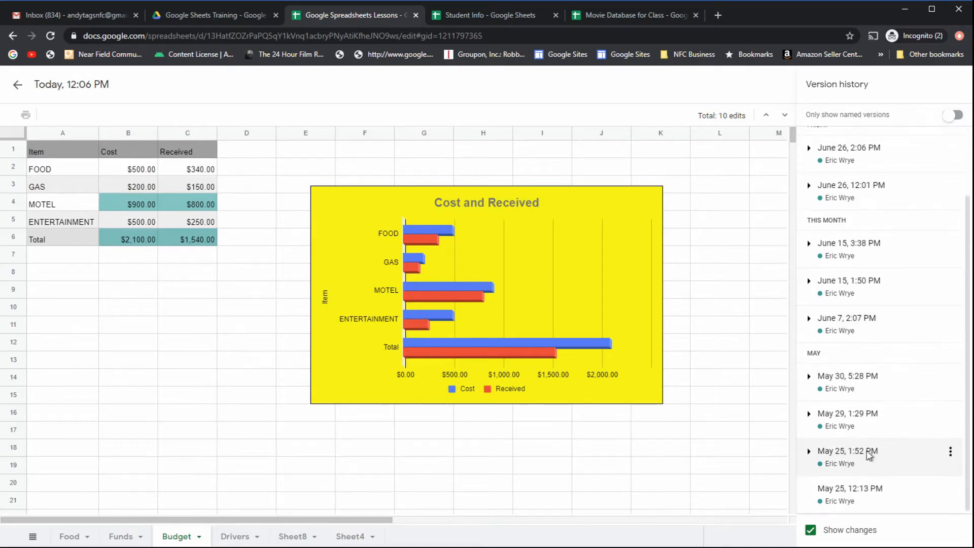
left_click(849, 499)
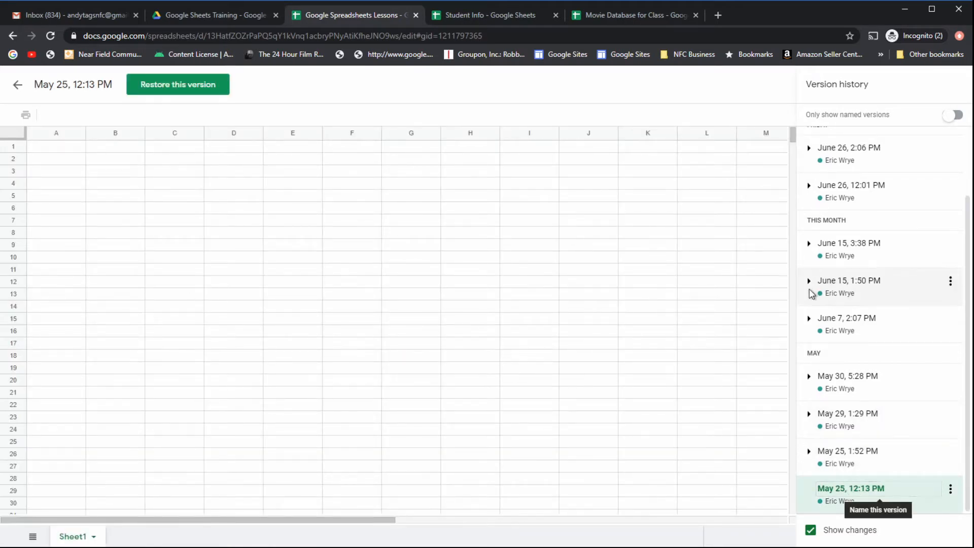
left_click(843, 248)
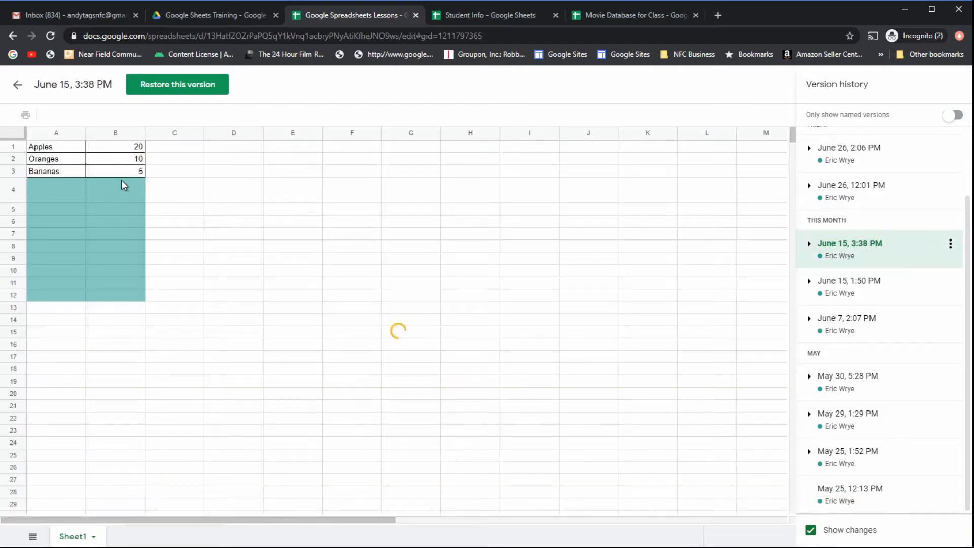
scroll(862, 374, "up", 2)
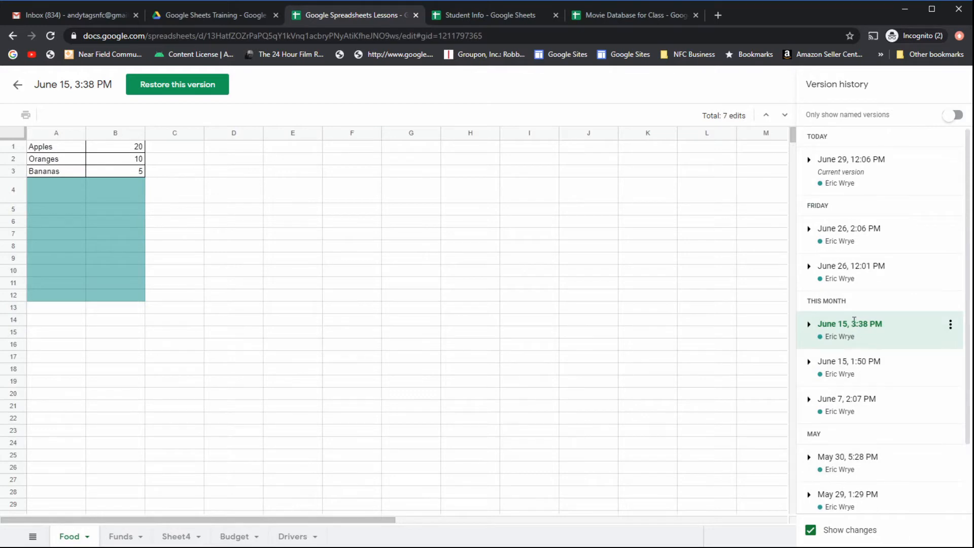
left_click(846, 240)
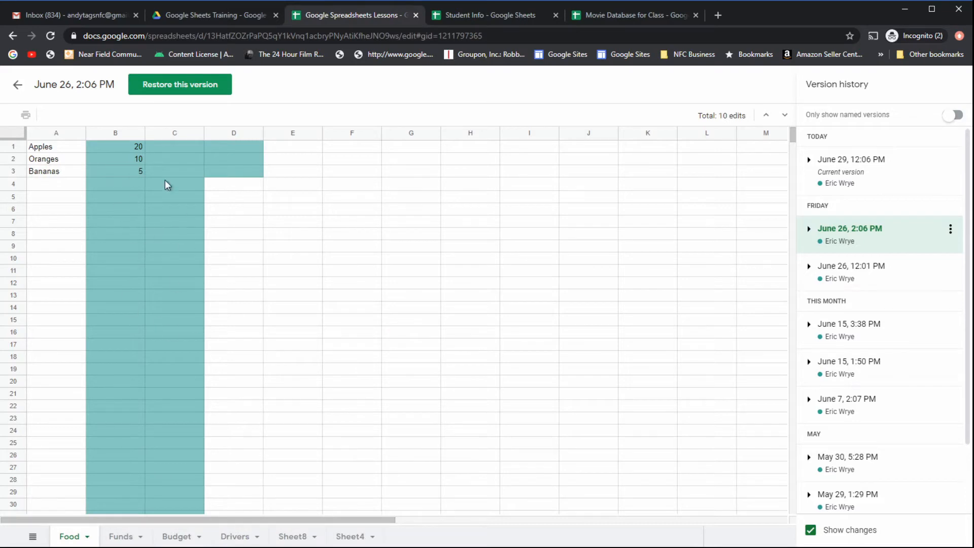
Examine the highlighted edits on the Funds, Food, Budget and Drivers sheets of the June 26, 2:06 PM version
left_click(126, 537)
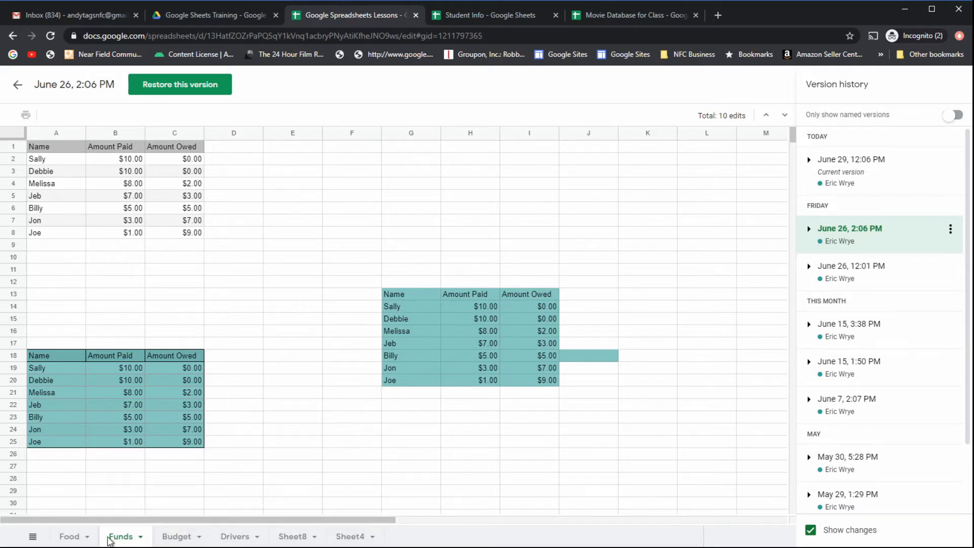
left_click(72, 537)
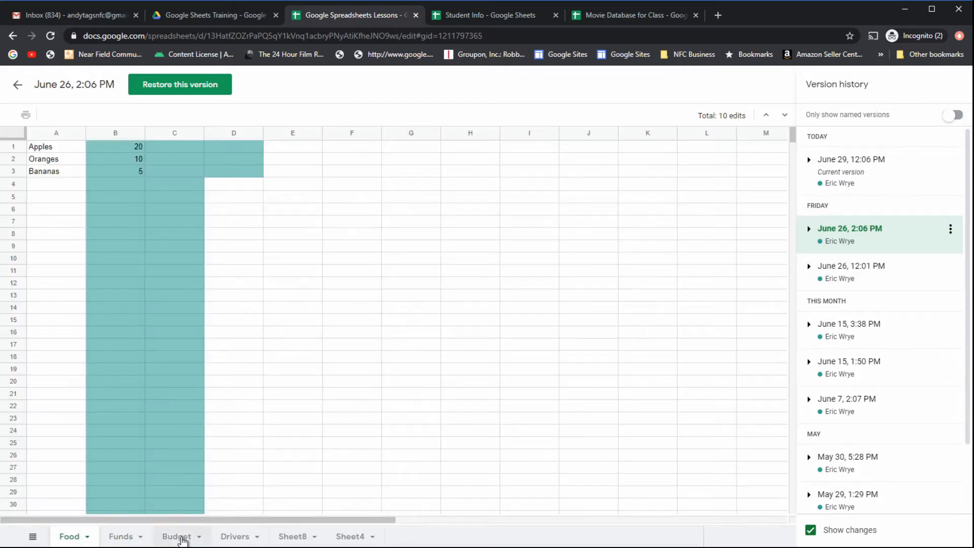
left_click(182, 538)
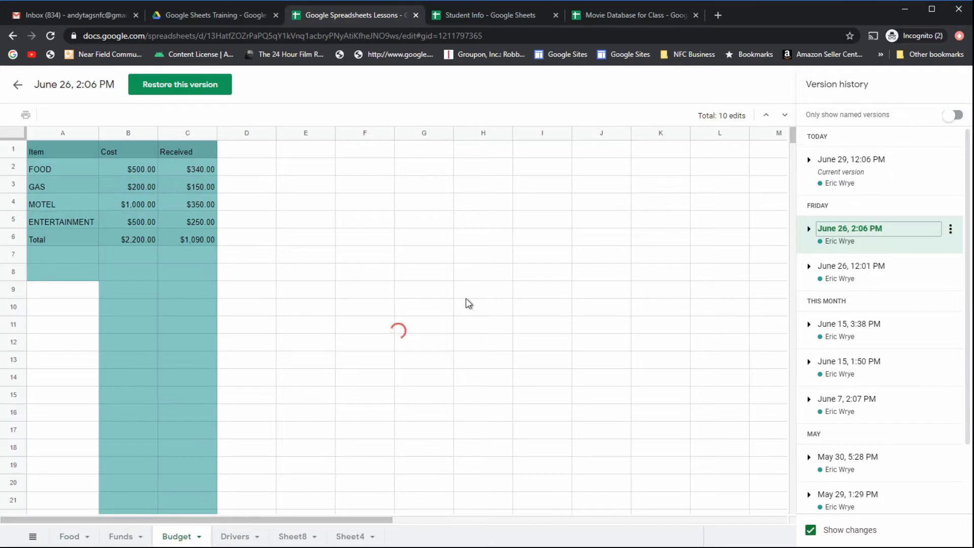
left_click(244, 538)
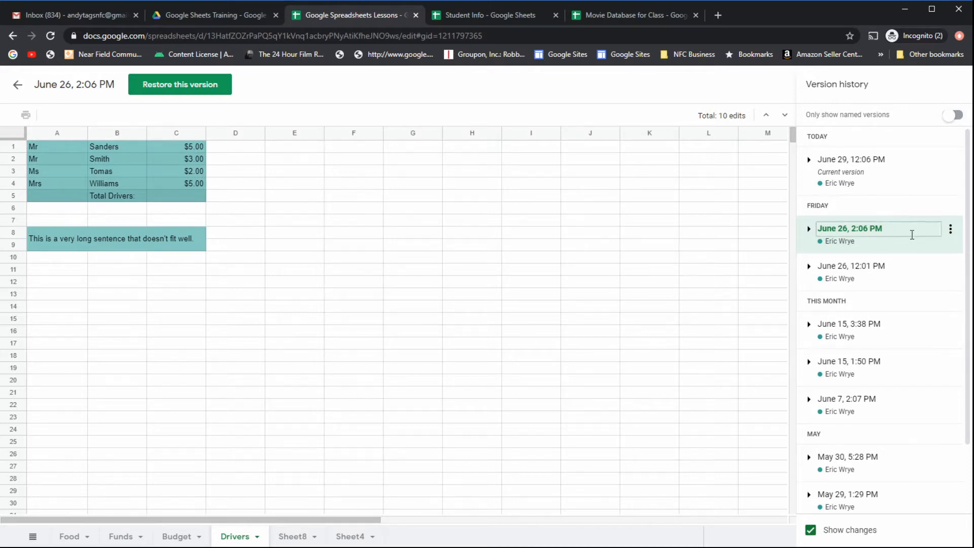
Check the options for the June 26, 2:06 PM version and leave version history without restoring it
left_click(950, 233)
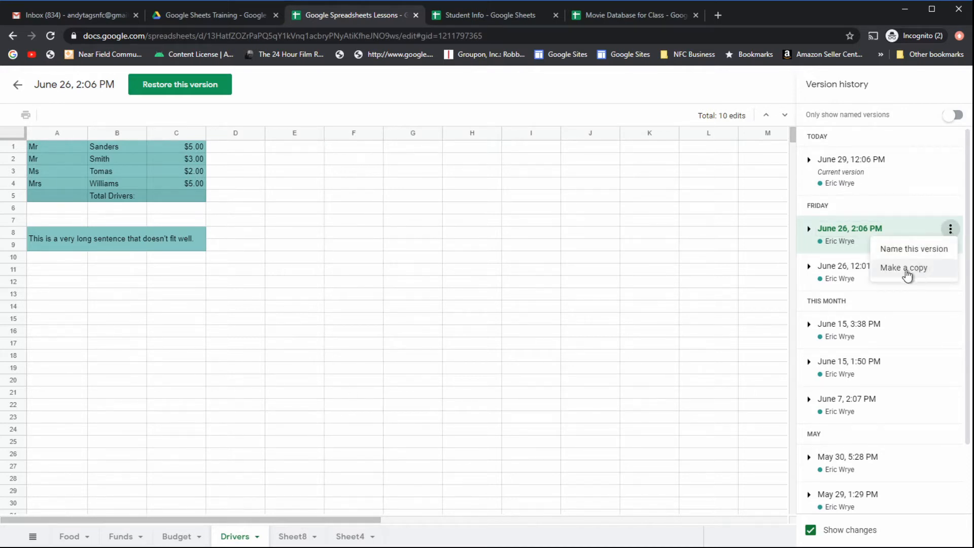
left_click(879, 139)
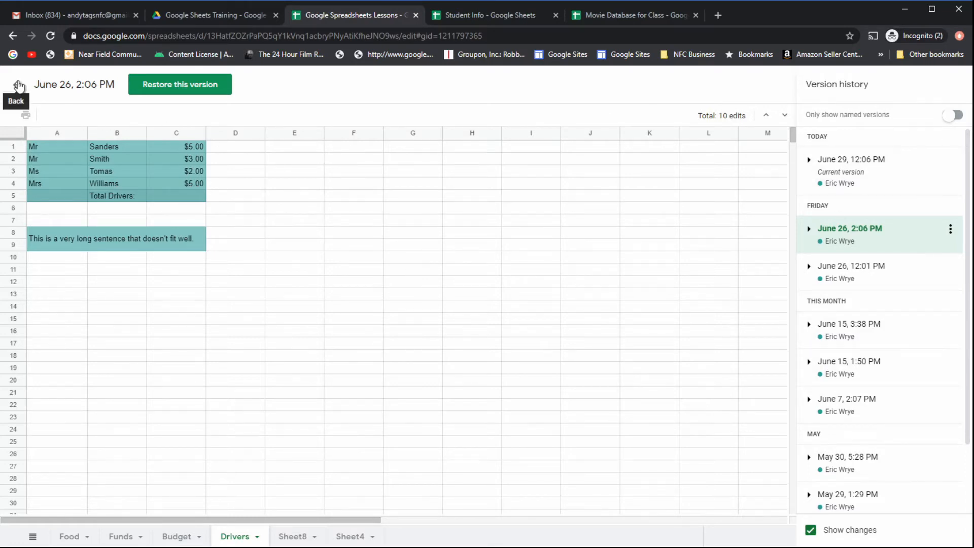
left_click(19, 86)
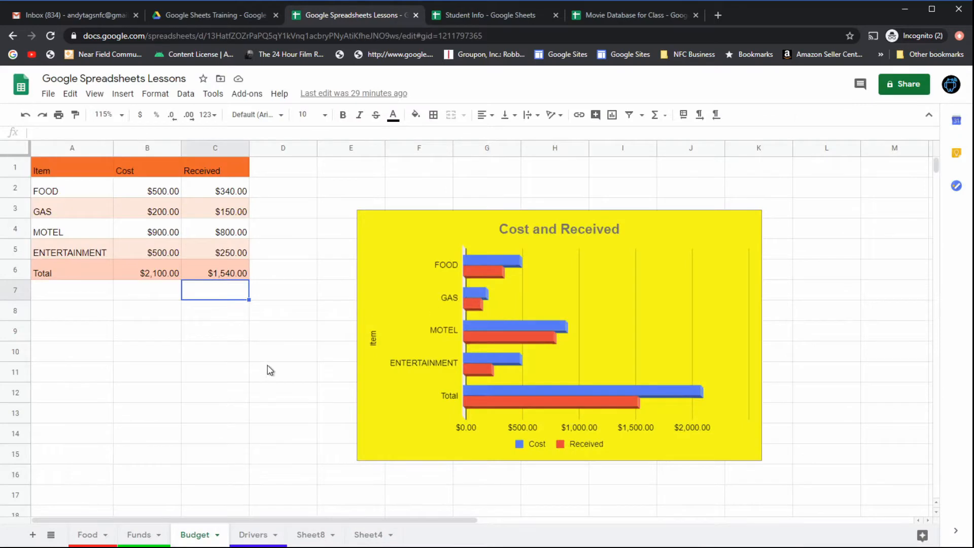
left_click(270, 370)
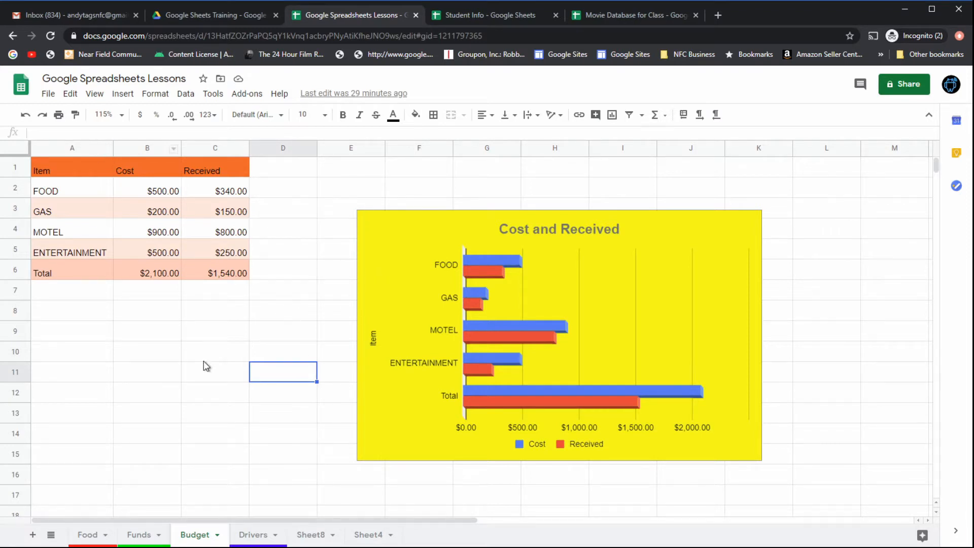
left_click(49, 93)
mouse_move(79, 286)
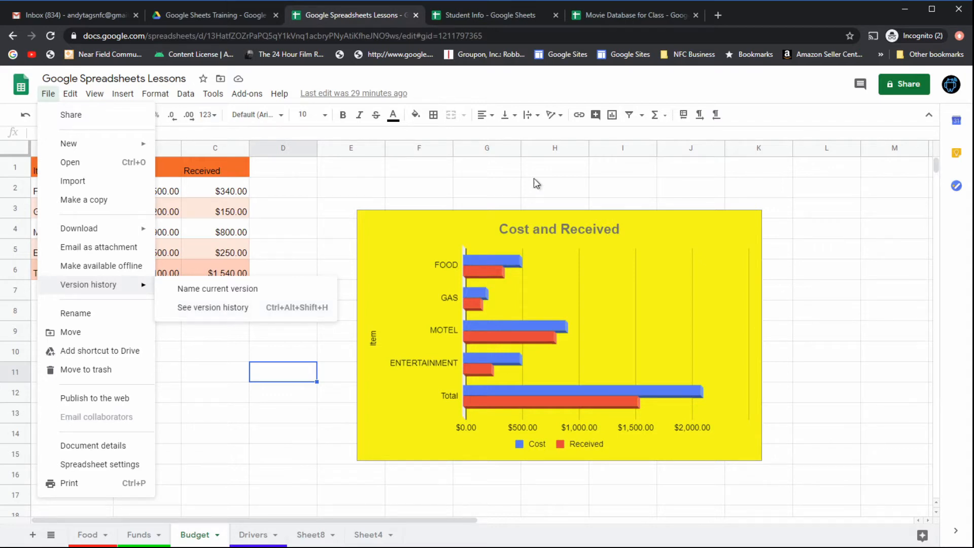
left_click(513, 96)
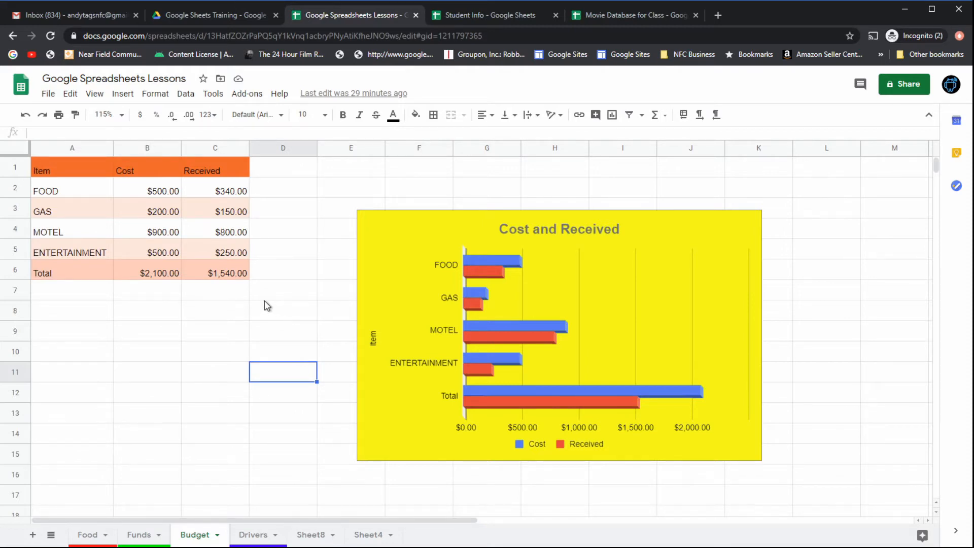
left_click(58, 117)
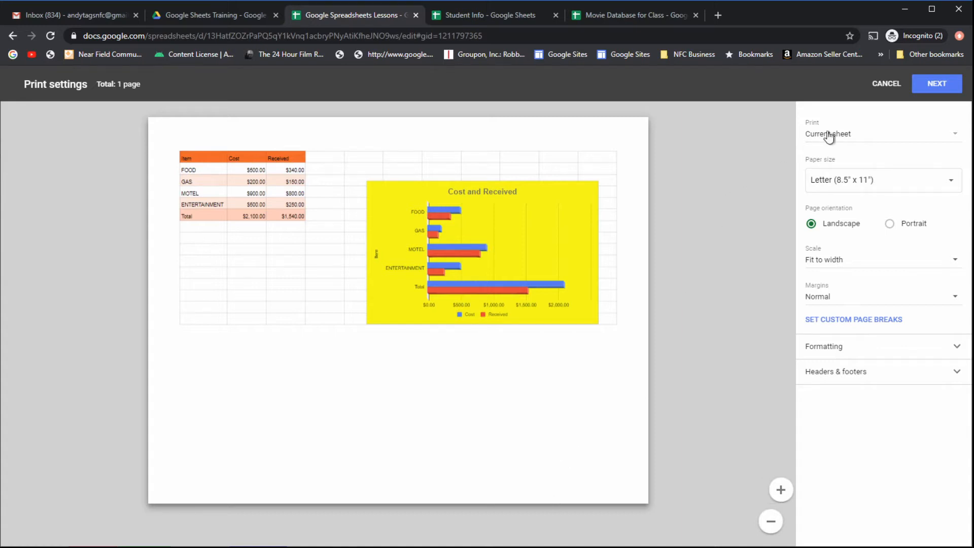
left_click(944, 135)
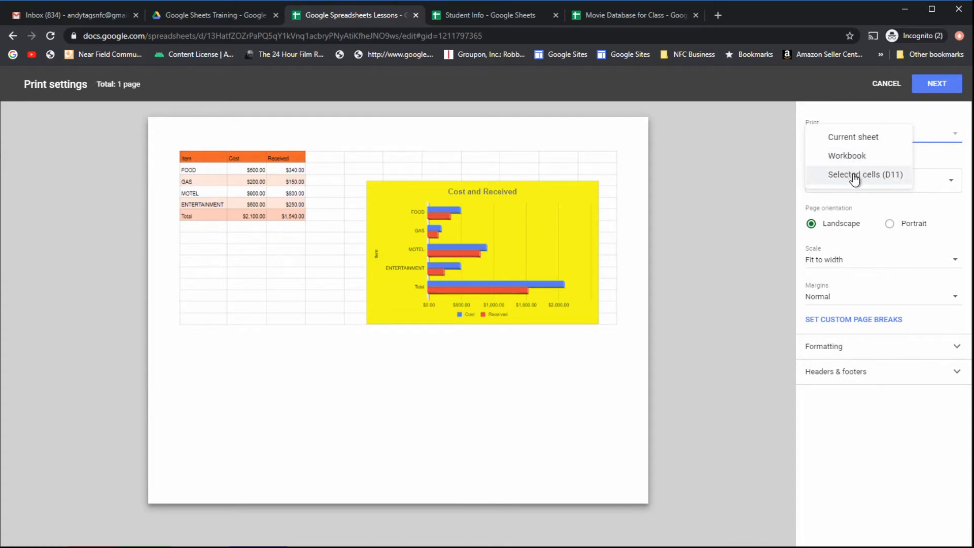
left_click(928, 121)
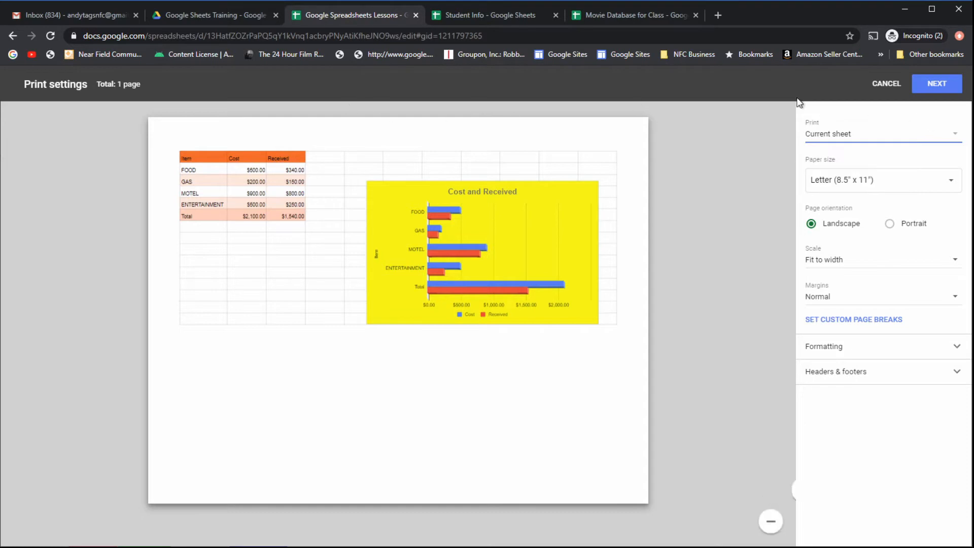
left_click(878, 87)
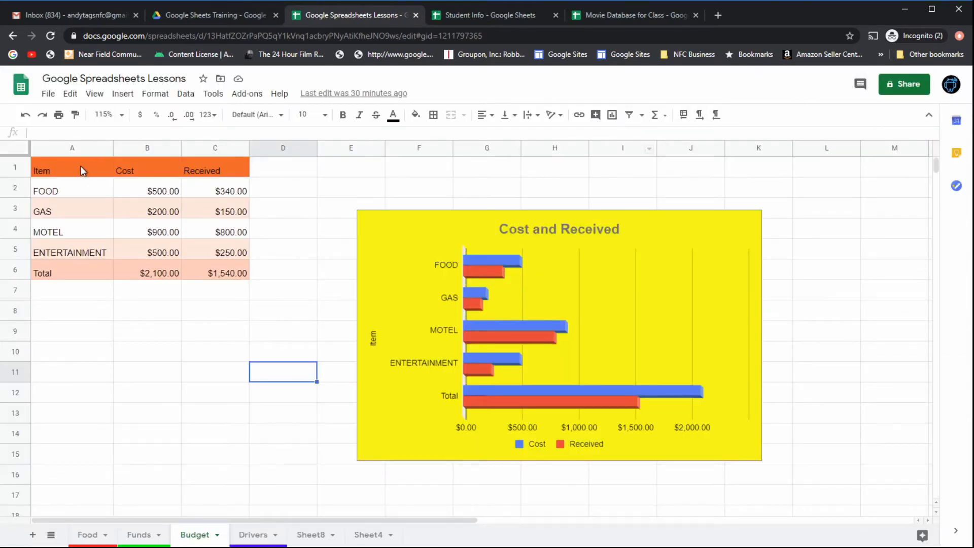
Select the budget table A1:C6 and set the print range to only those selected cells
left_click_drag(80, 165, 193, 273)
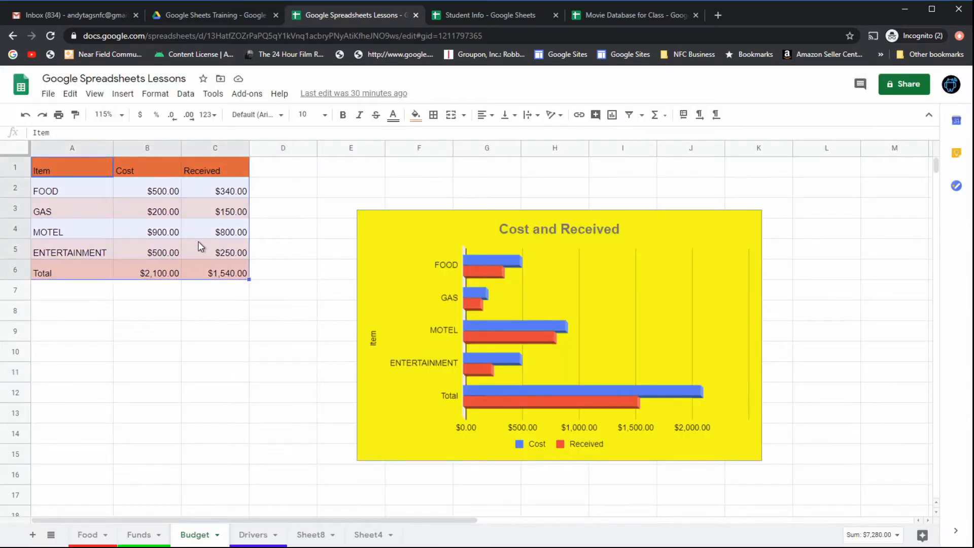
left_click(58, 115)
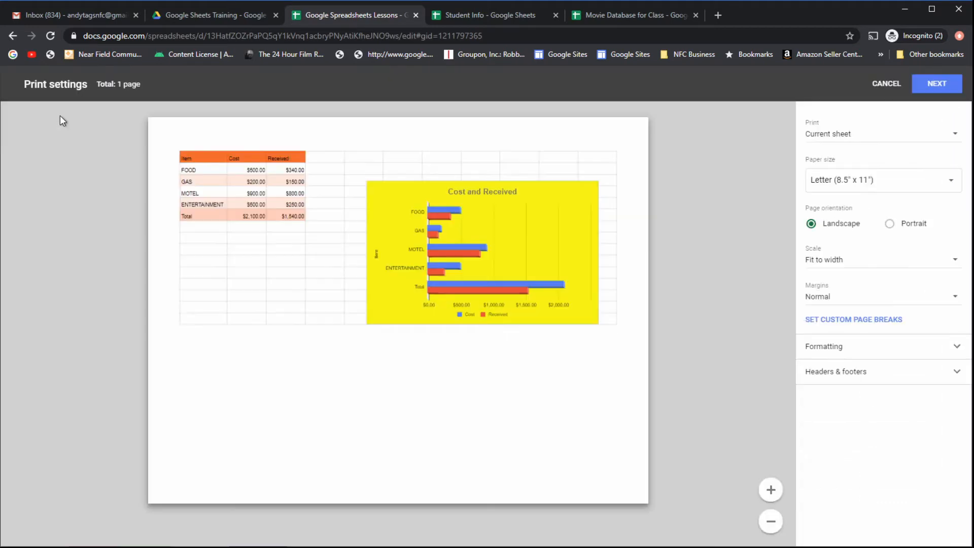
left_click(917, 140)
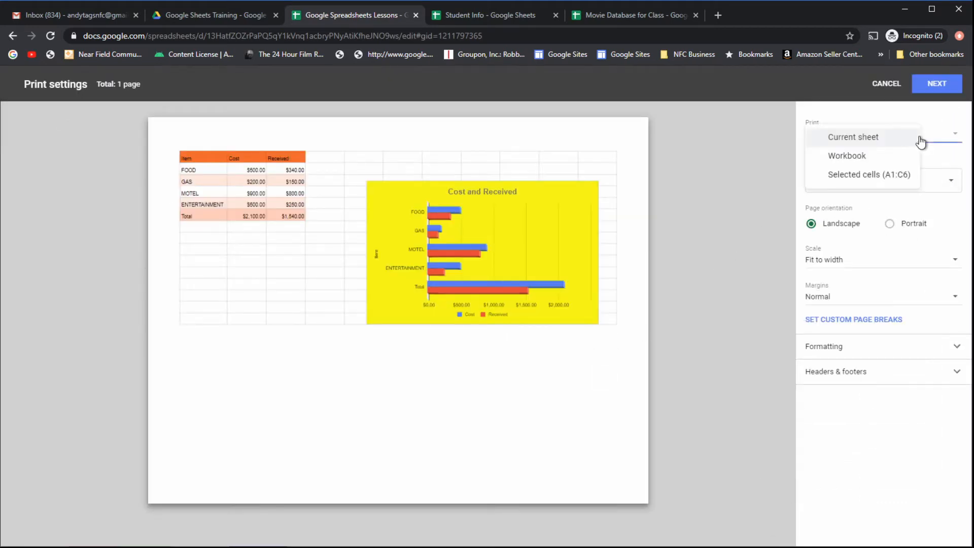
left_click(886, 181)
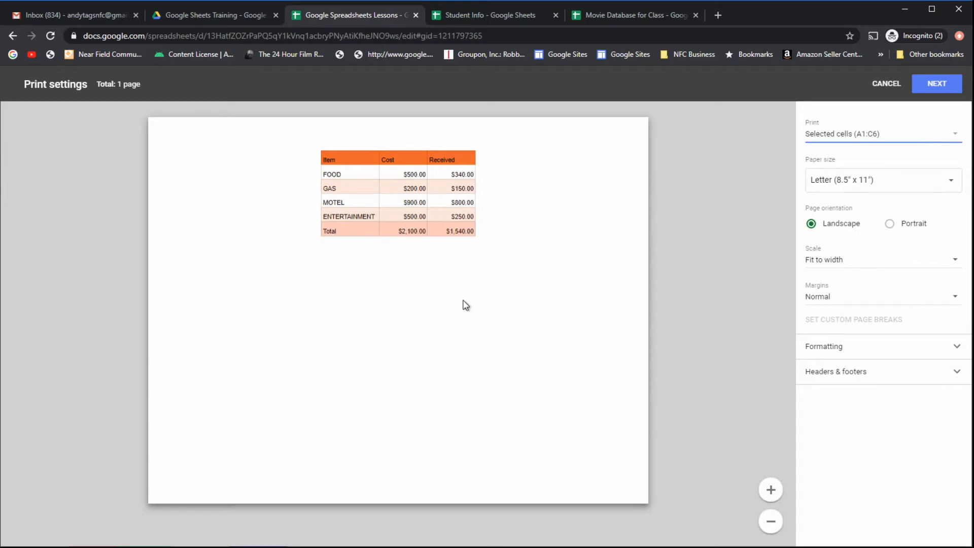
Set the print range to the whole workbook and review the preview pages
left_click(955, 137)
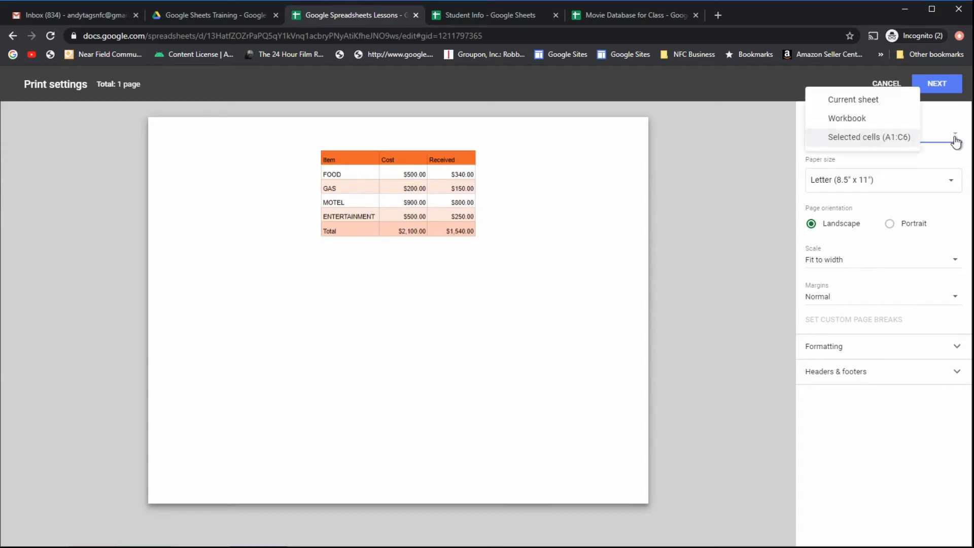
left_click(865, 120)
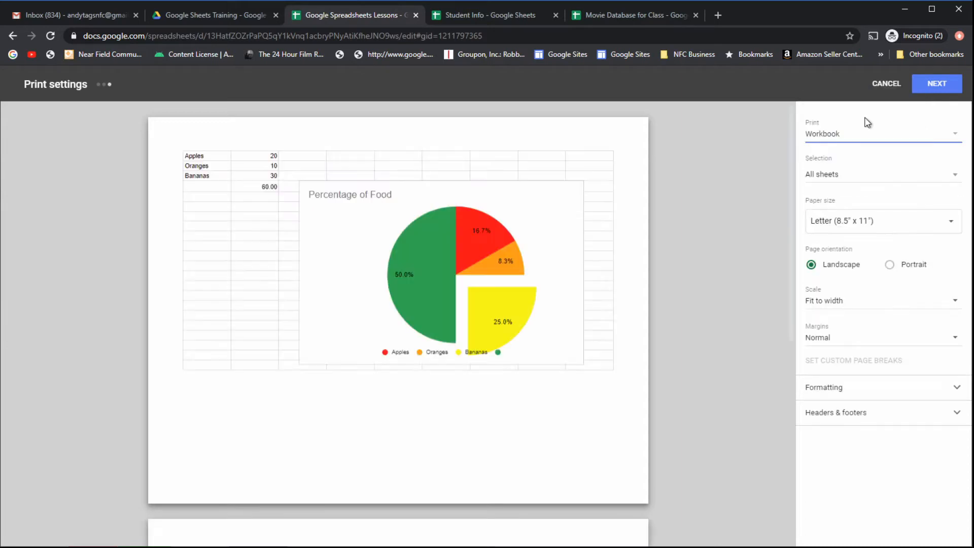
scroll(584, 331, "down", 1)
scroll(584, 331, "down", 20)
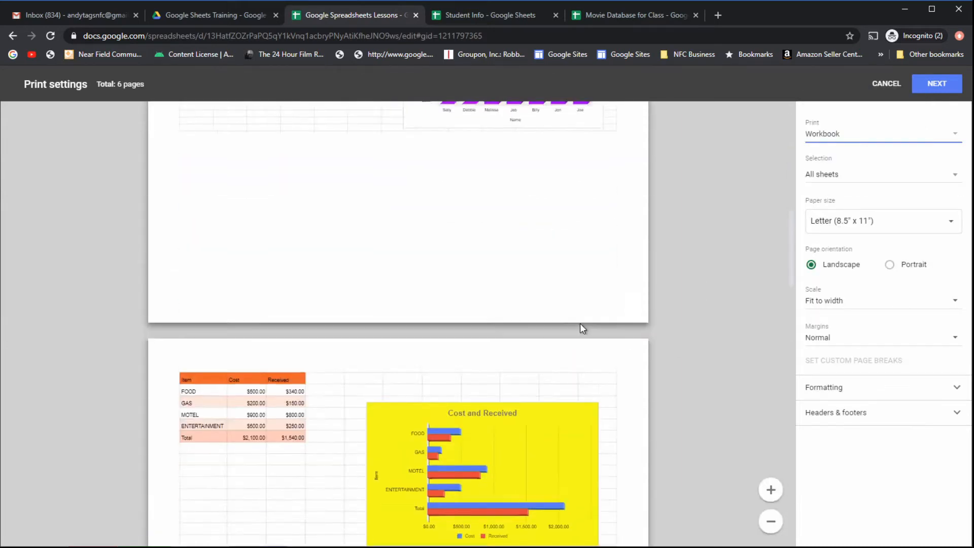
Set the print range to the current sheet and preview it in portrait before returning to landscape orientation
scroll(583, 329, "up", 20)
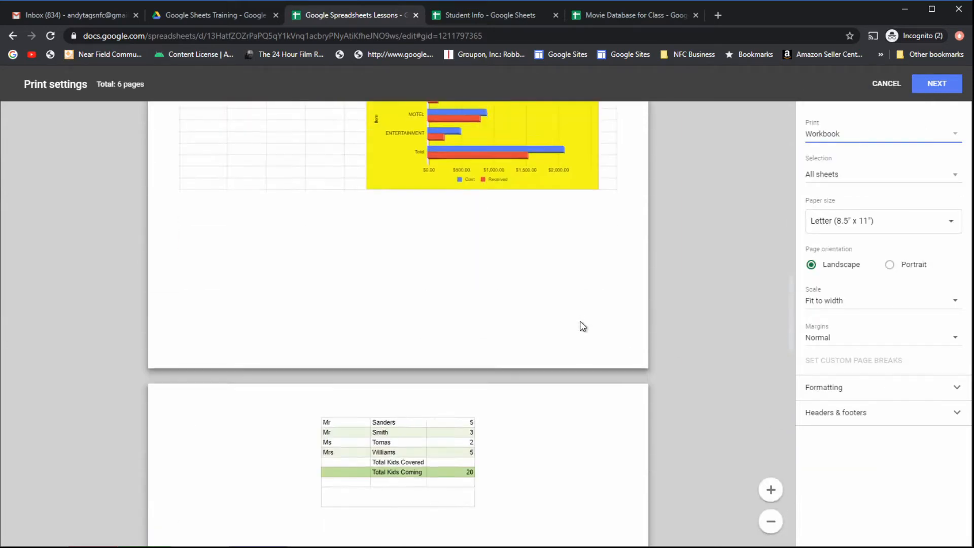
left_click(894, 136)
left_click(872, 121)
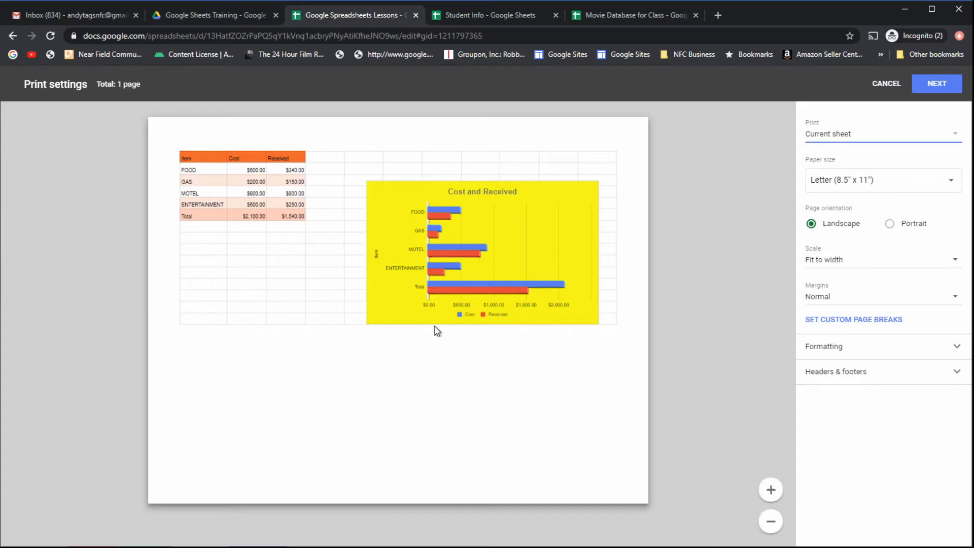
left_click(889, 226)
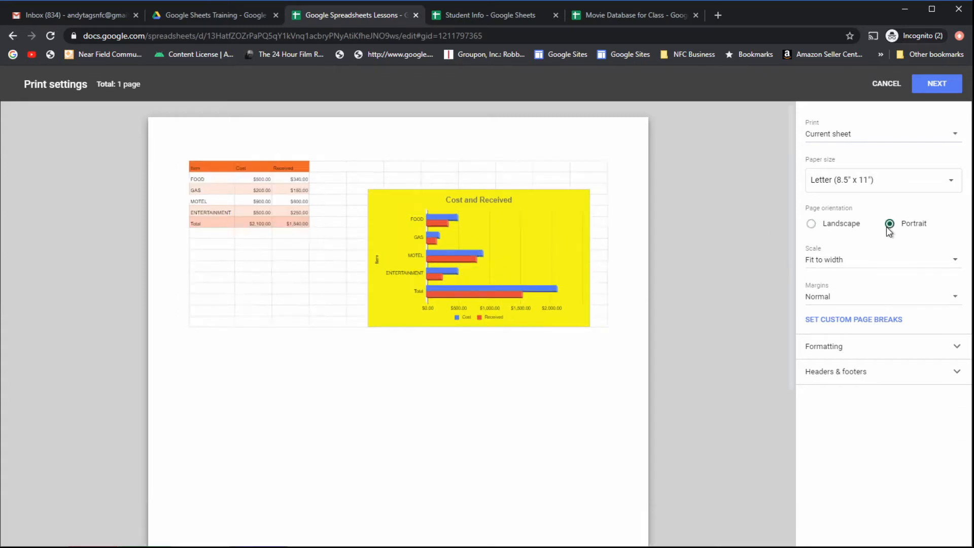
left_click(811, 224)
Preview the sheet at the Fit to page and Normal (100%) scales and return it to Fit to width
left_click(933, 263)
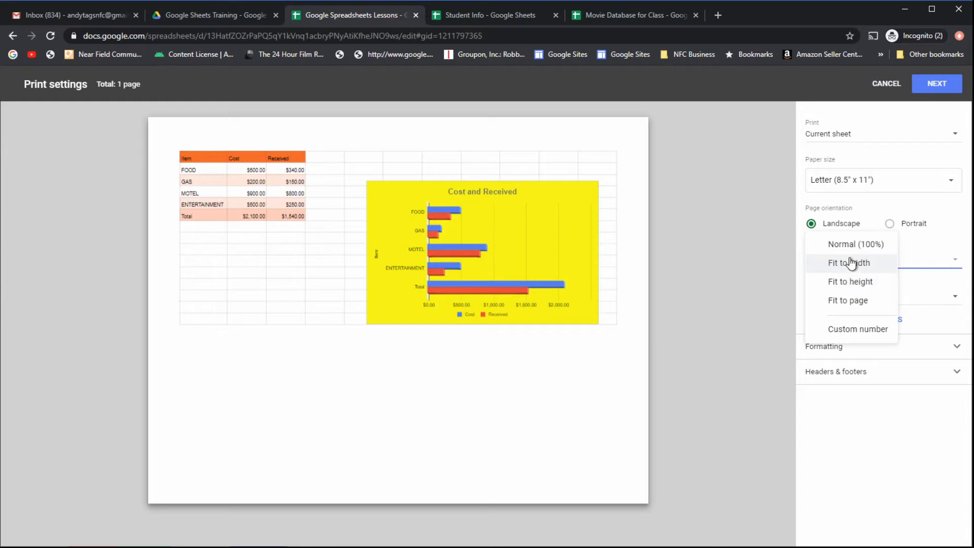
left_click(849, 301)
left_click(896, 266)
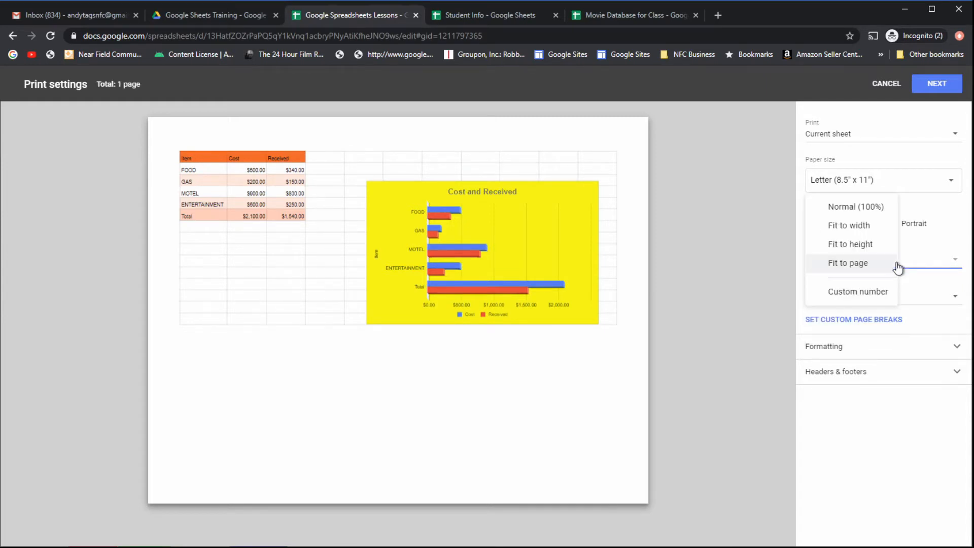
left_click(863, 218)
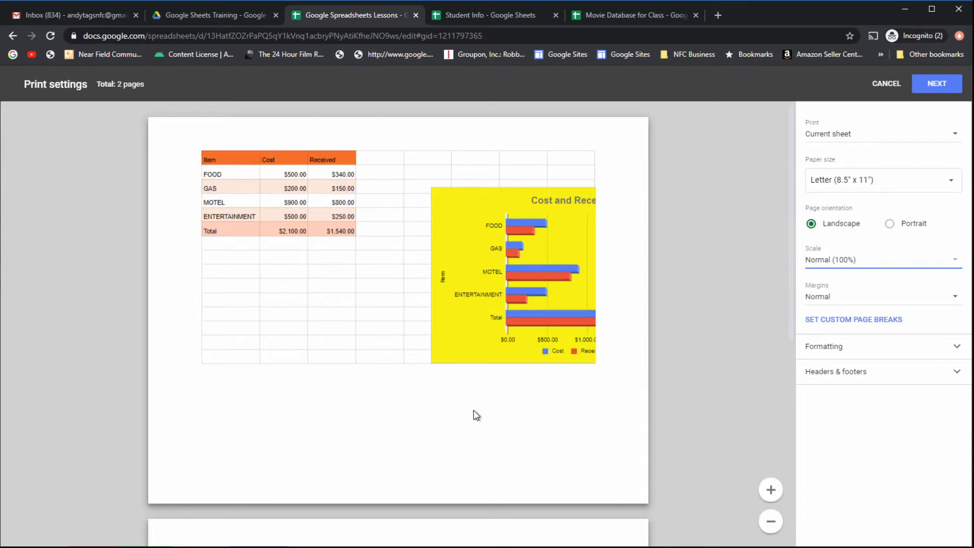
left_click(823, 267)
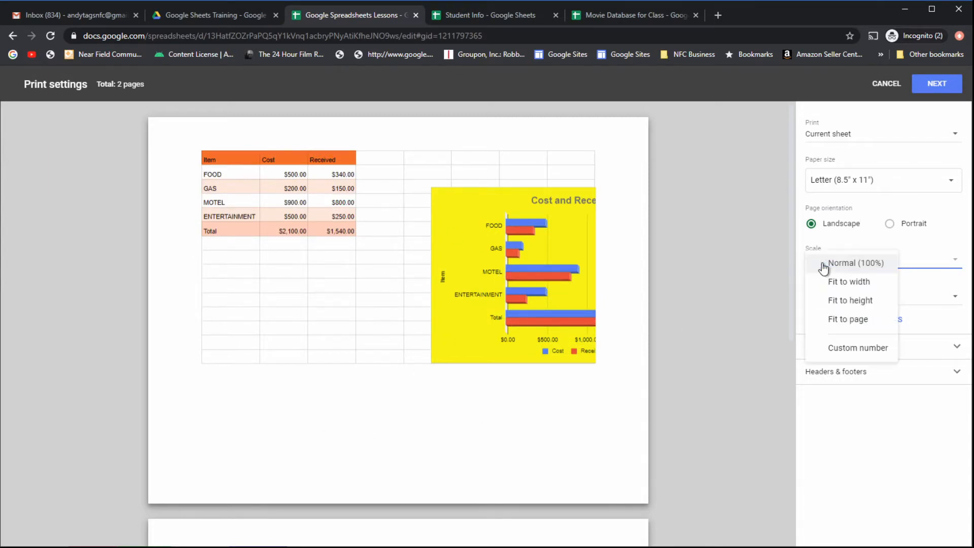
left_click(861, 287)
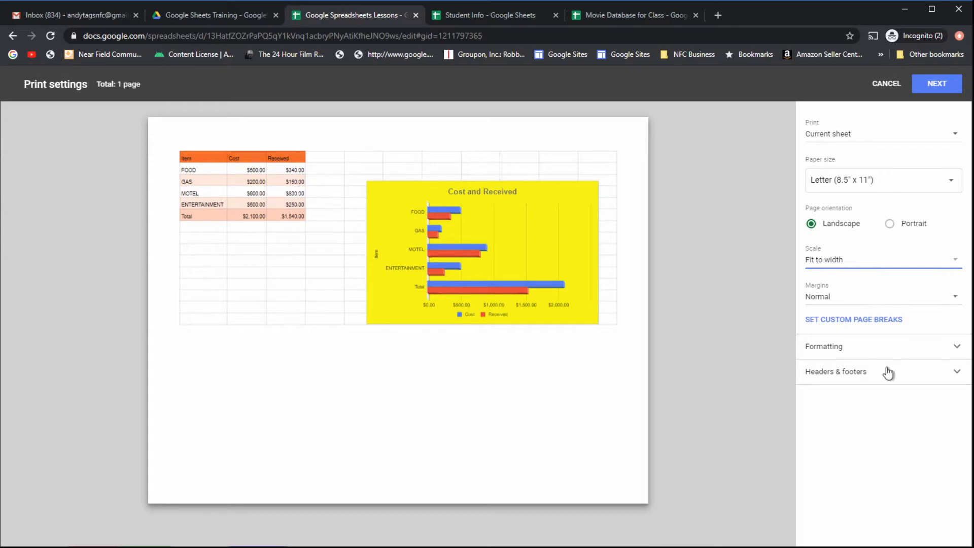
Set a custom vertical page break between columns D and E, separating the budget table from the chart
left_click(886, 324)
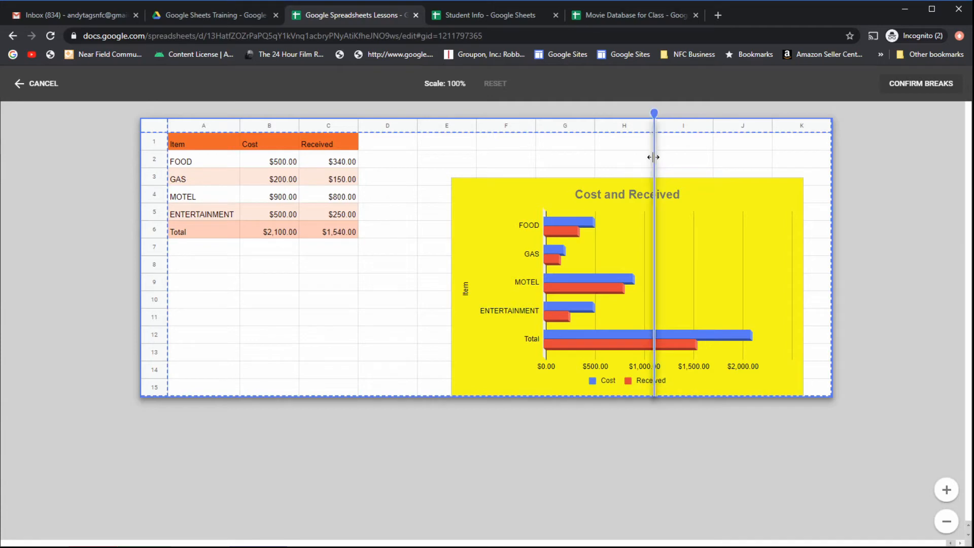
left_click_drag(654, 159, 440, 181)
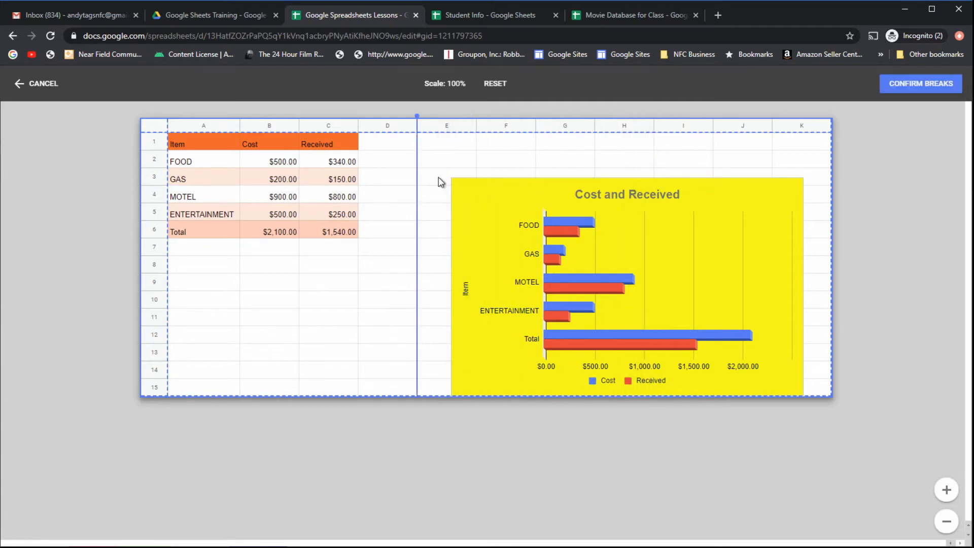
left_click(919, 90)
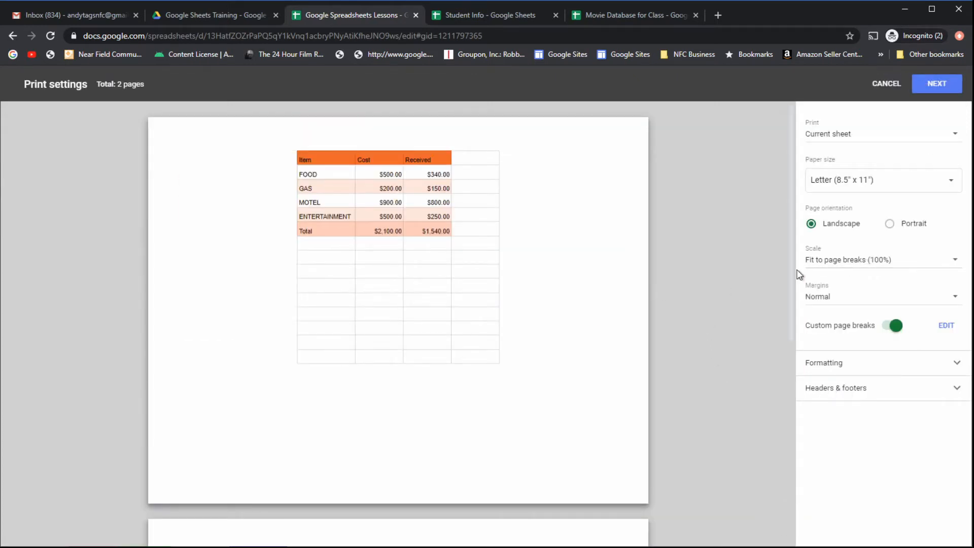
Set the print scale to Normal (100%) and review how the chart splits across the preview pages
left_click(811, 261)
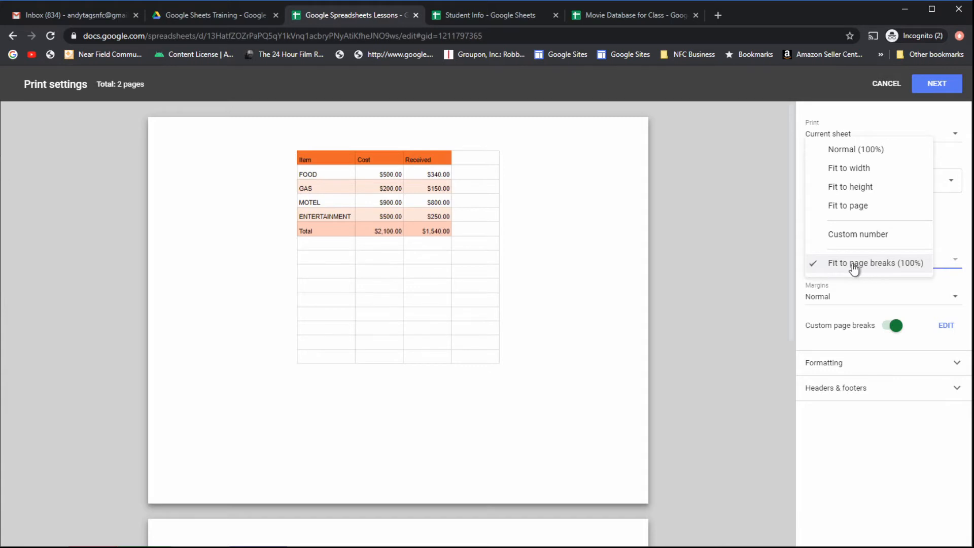
left_click(853, 152)
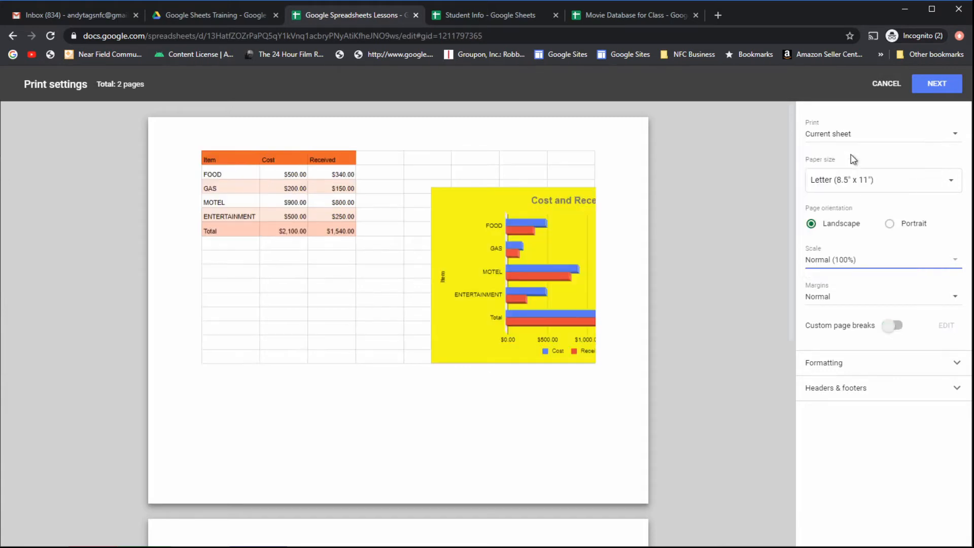
scroll(475, 363, "down", 5)
scroll(477, 359, "up", 5)
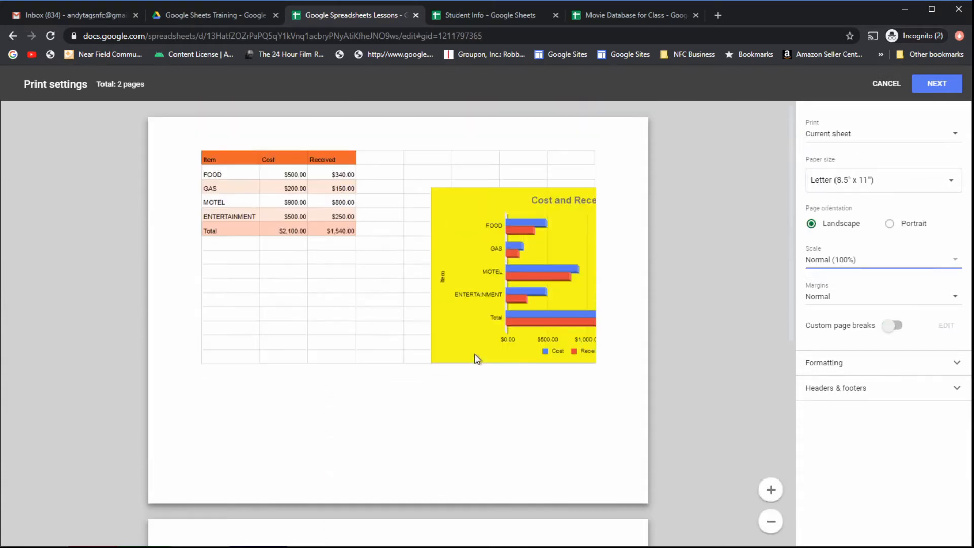
scroll(477, 359, "down", 5)
scroll(561, 375, "up", 5)
Set the print scale to Fit to page breaks (100%) and review the table and chart pages
left_click(845, 261)
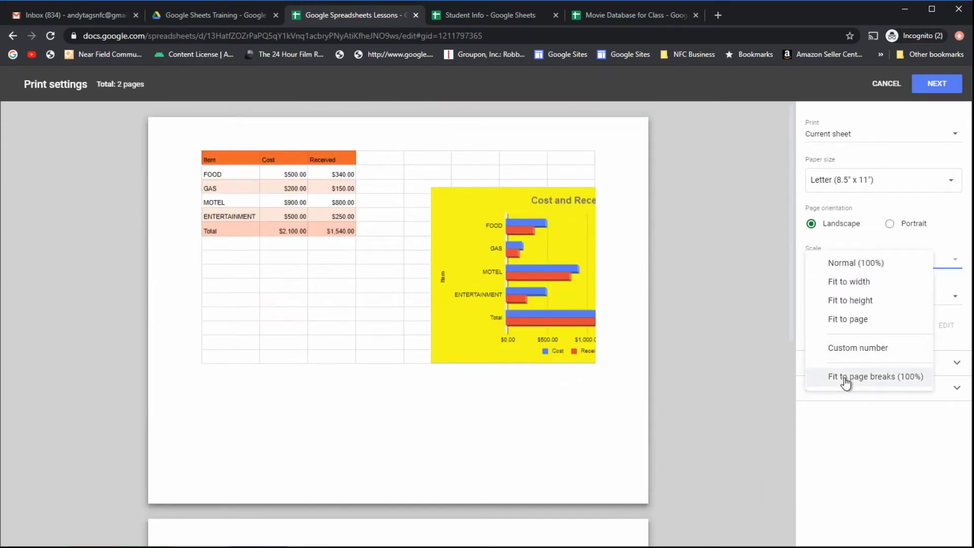
left_click(865, 380)
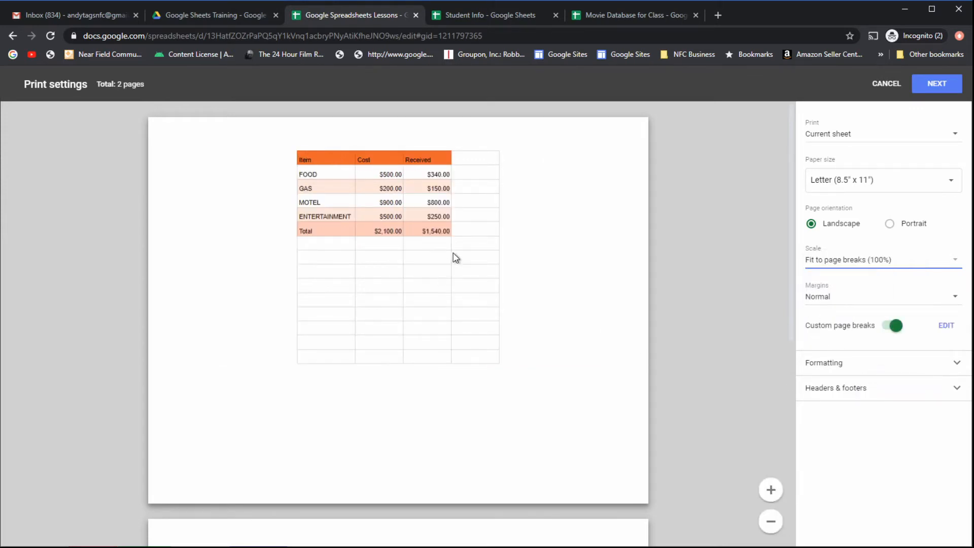
scroll(451, 248, "down", 7)
scroll(440, 314, "up", 7)
scroll(496, 299, "down", 6)
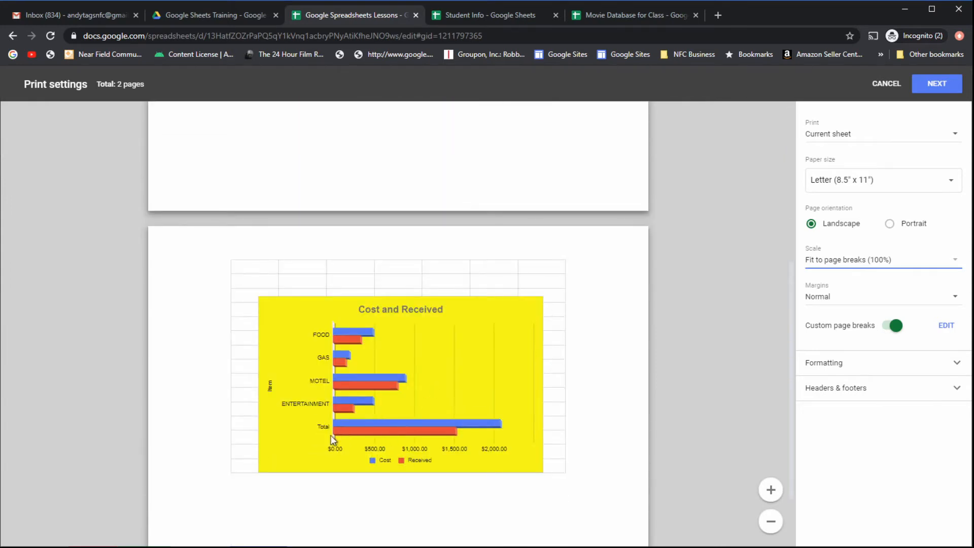
scroll(476, 416, "up", 6)
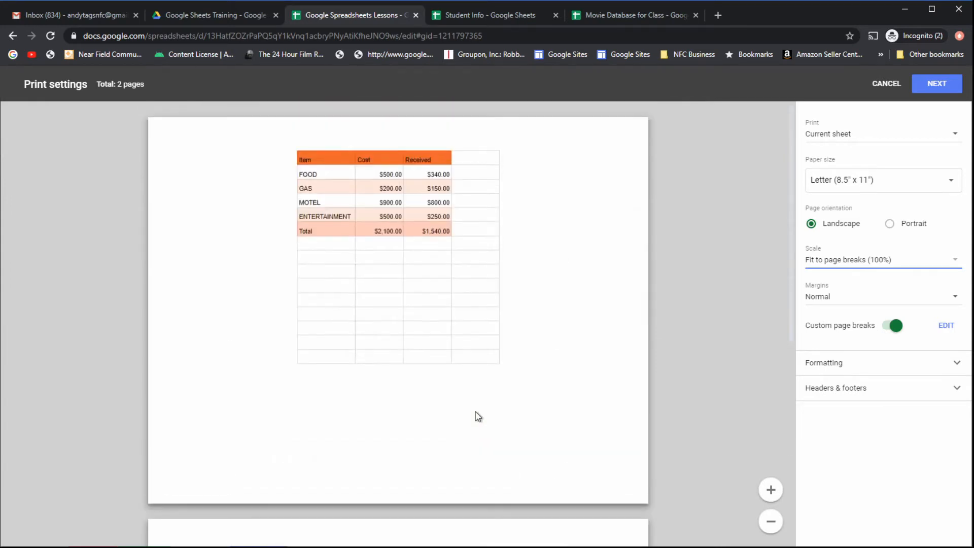
Set the print scale to Fit to width and preview the sheet without gridlines before showing them again
left_click(865, 261)
left_click(852, 167)
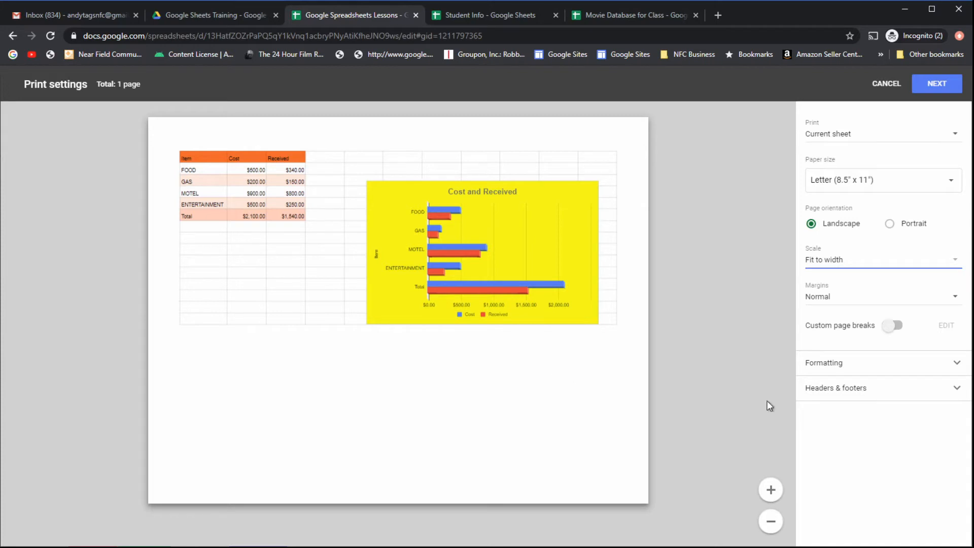
left_click(951, 371)
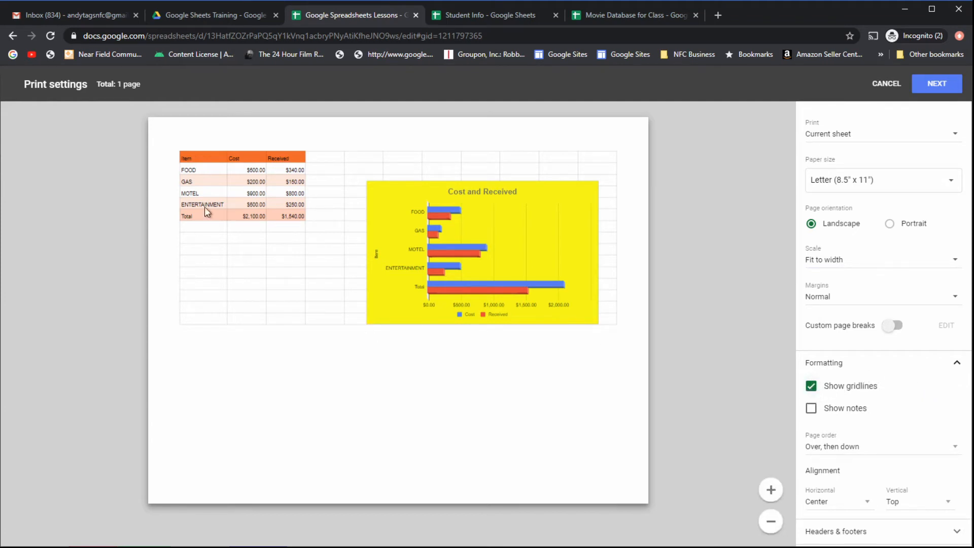
left_click(811, 388)
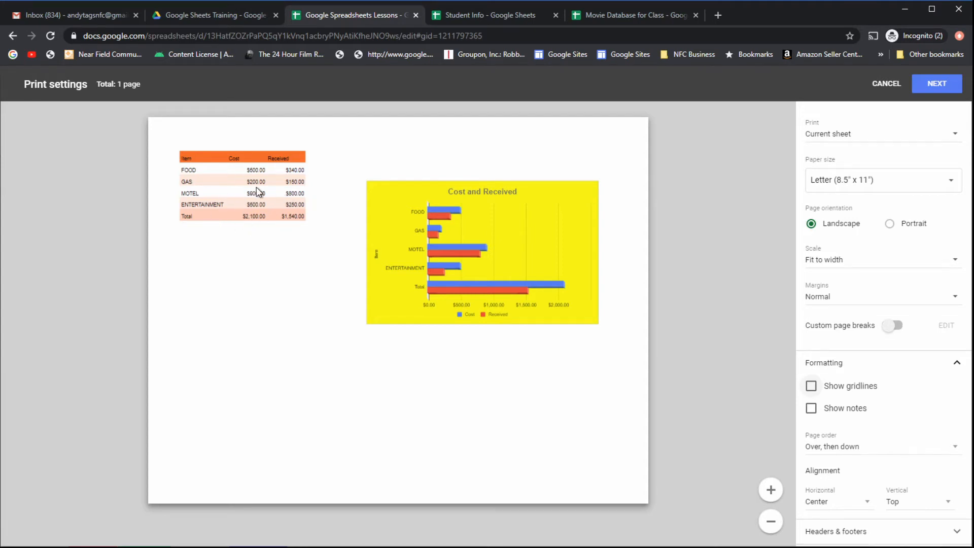
left_click(812, 388)
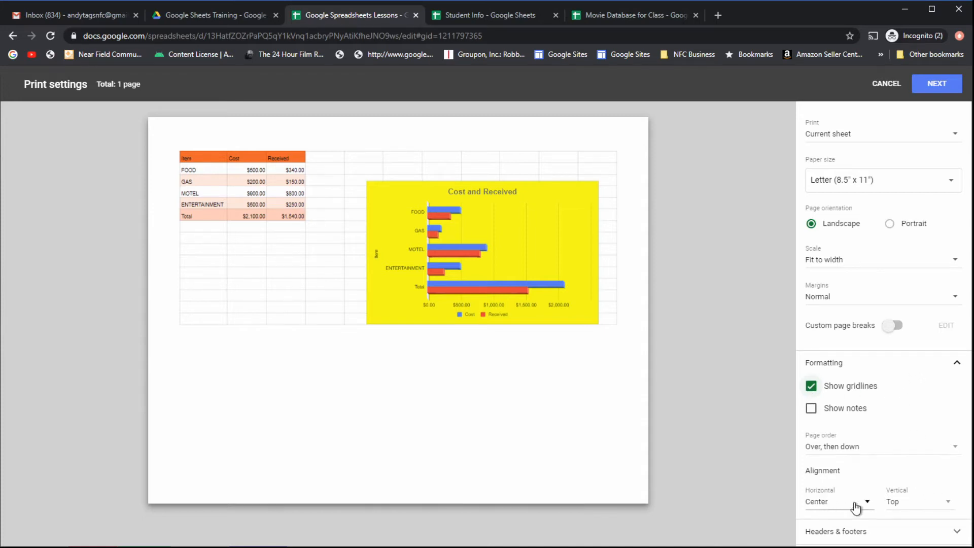
Include the workbook title and the sheet name in the printed page header
left_click(948, 531)
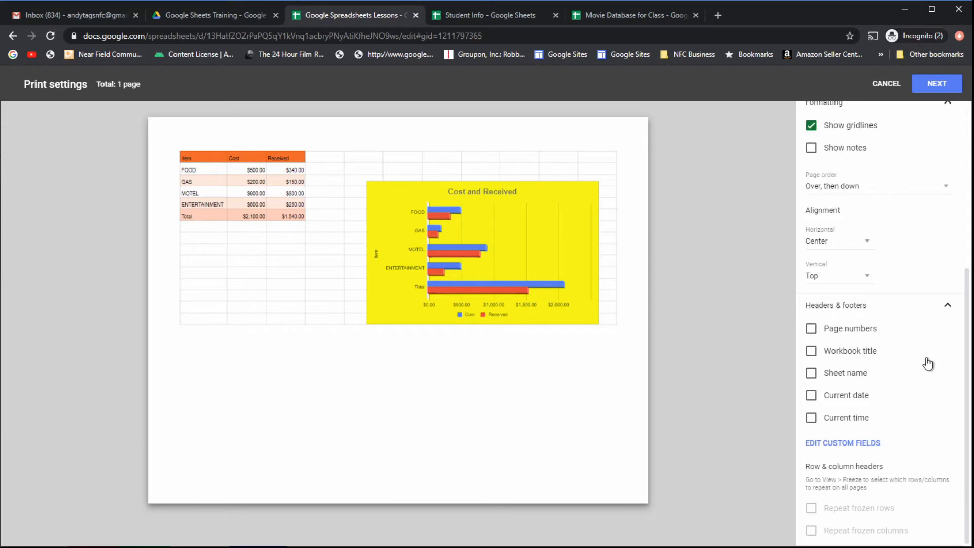
left_click(812, 352)
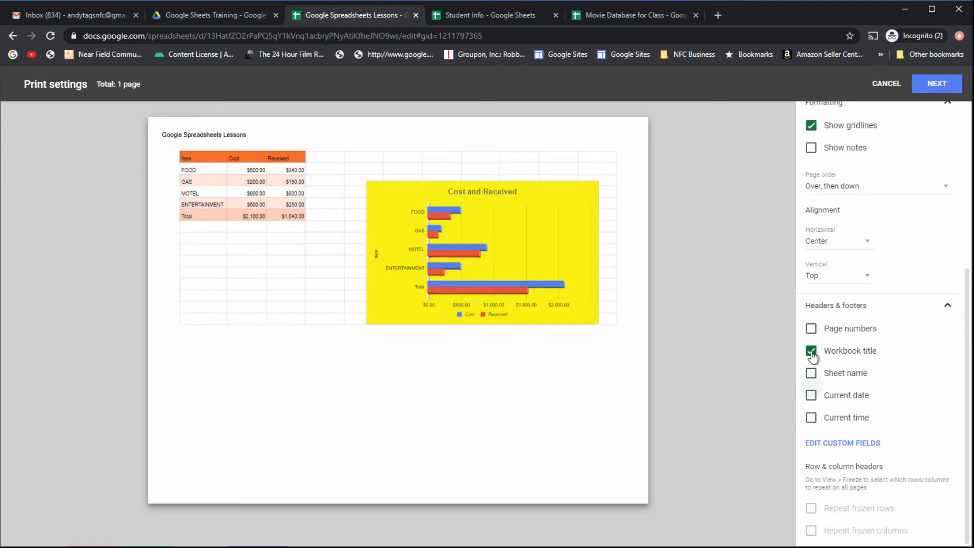
left_click(811, 352)
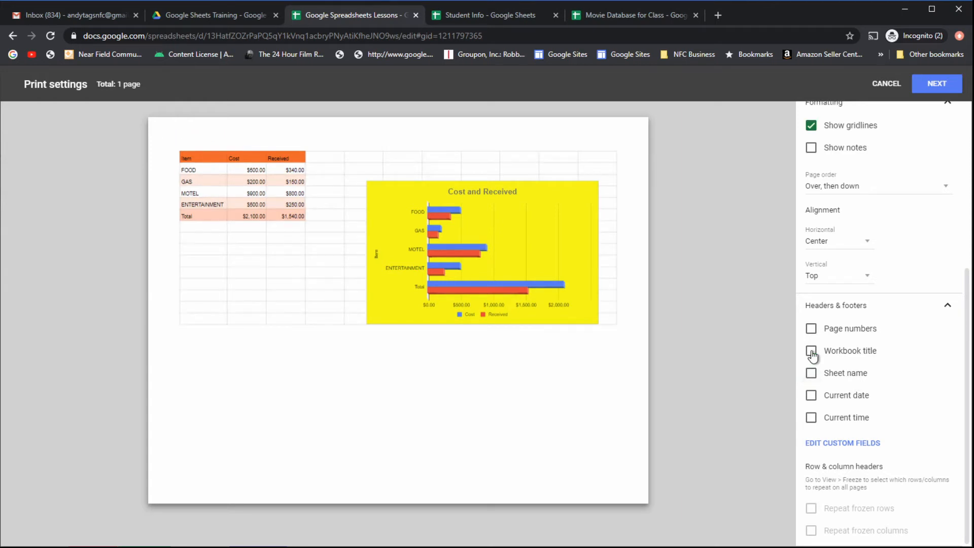
left_click(811, 373)
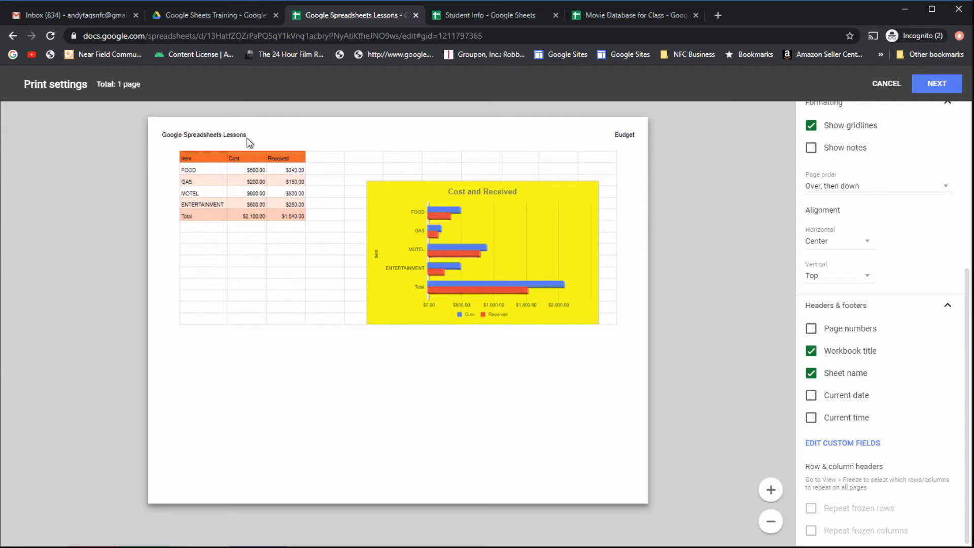
Try to include the current date and time, and remove the workbook title and sheet name from the header
left_click(814, 397)
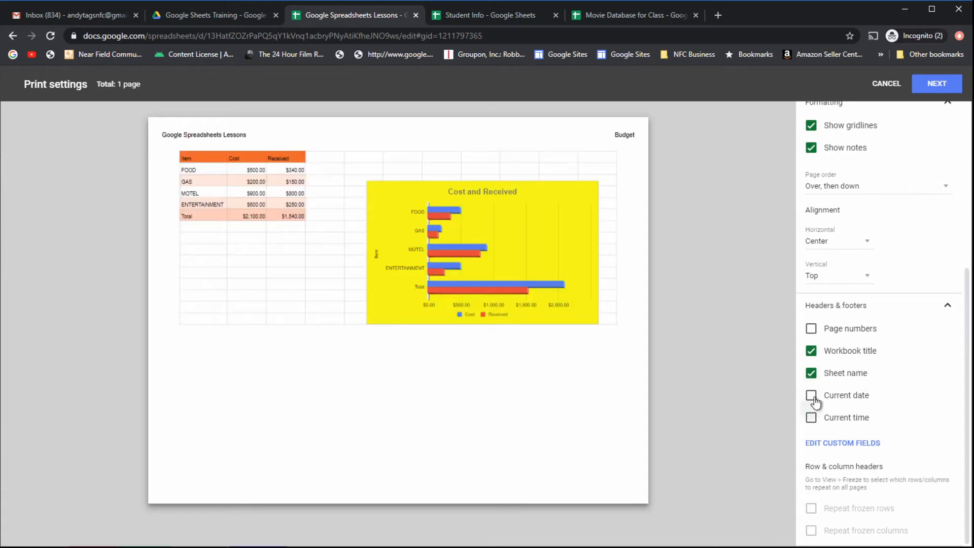
left_click(814, 400)
left_click(812, 419)
left_click(811, 352)
left_click(813, 394)
left_click(812, 374)
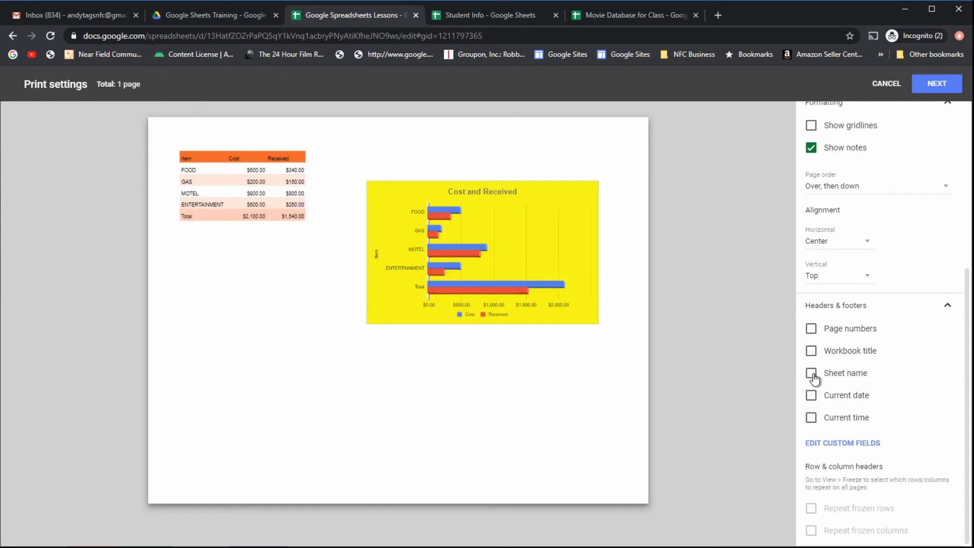
Try again to include the current date and current time on the printed page
left_click(812, 395)
left_click(813, 399)
left_click(811, 398)
left_click(812, 399)
left_click(812, 418)
left_click(810, 399)
Hide the gridlines in the print preview and show them again
scroll(867, 373, "up", 3)
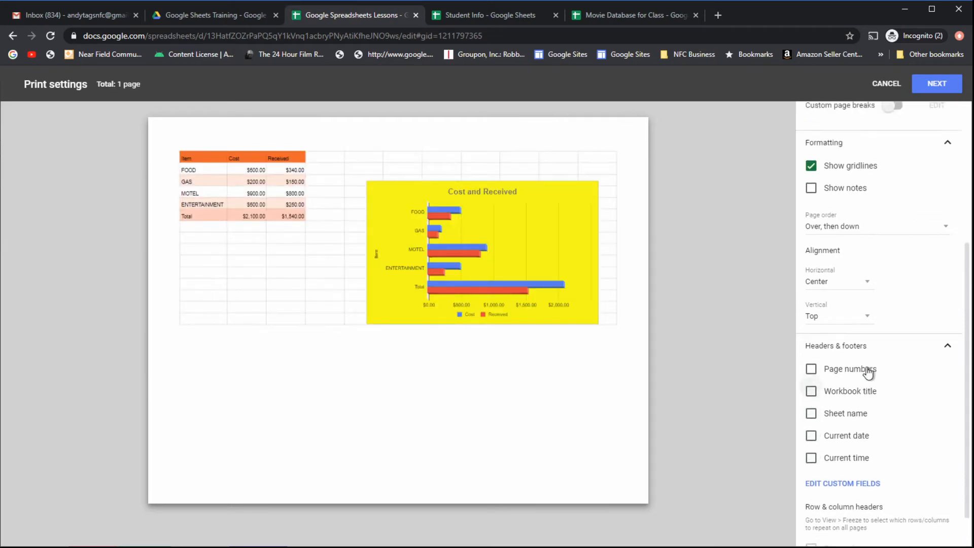
left_click(811, 243)
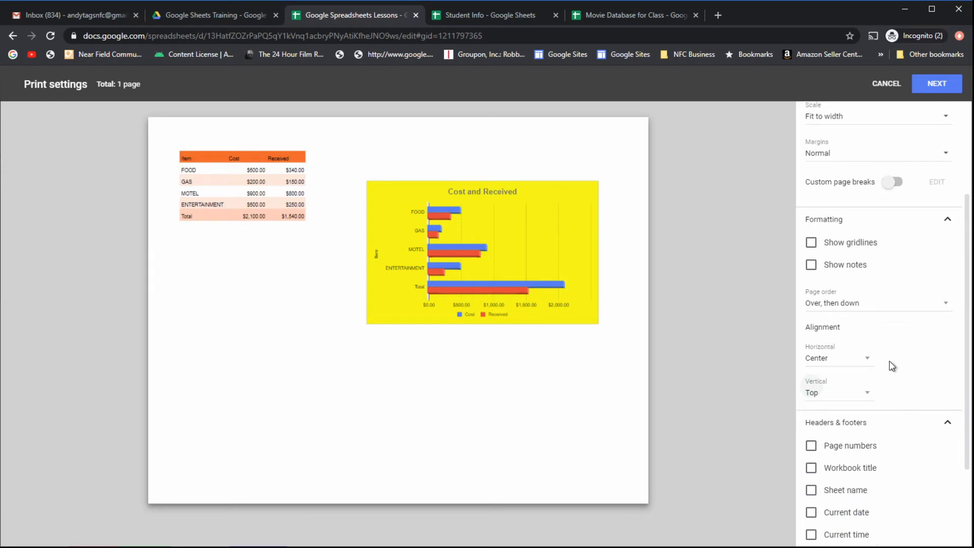
left_click(838, 244)
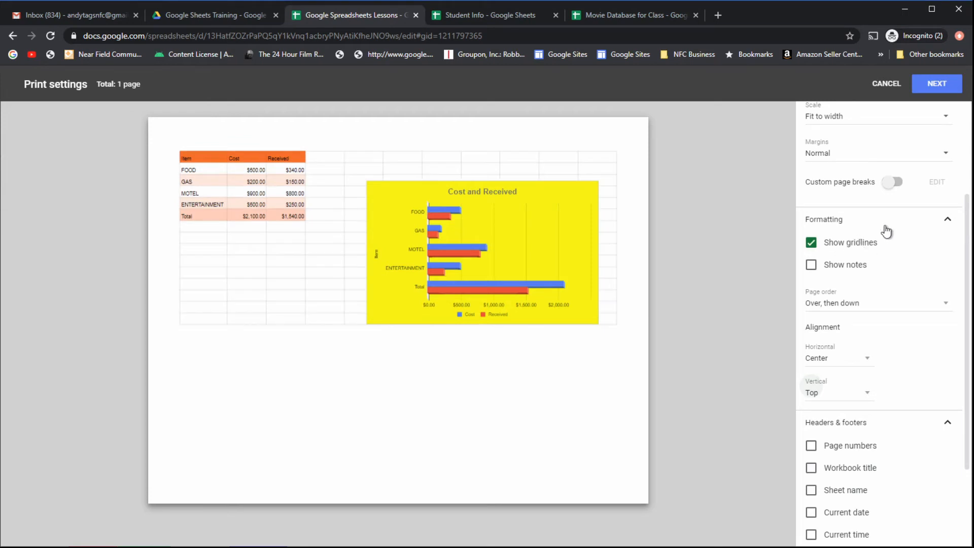
Include the current date in the printed page footer
scroll(872, 254, "down", 2)
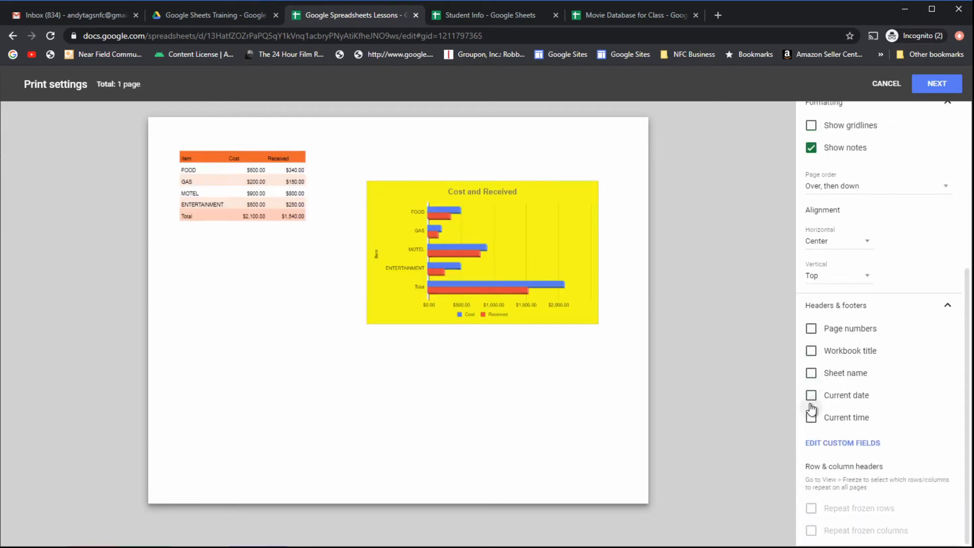
left_click(811, 420)
left_click(816, 396)
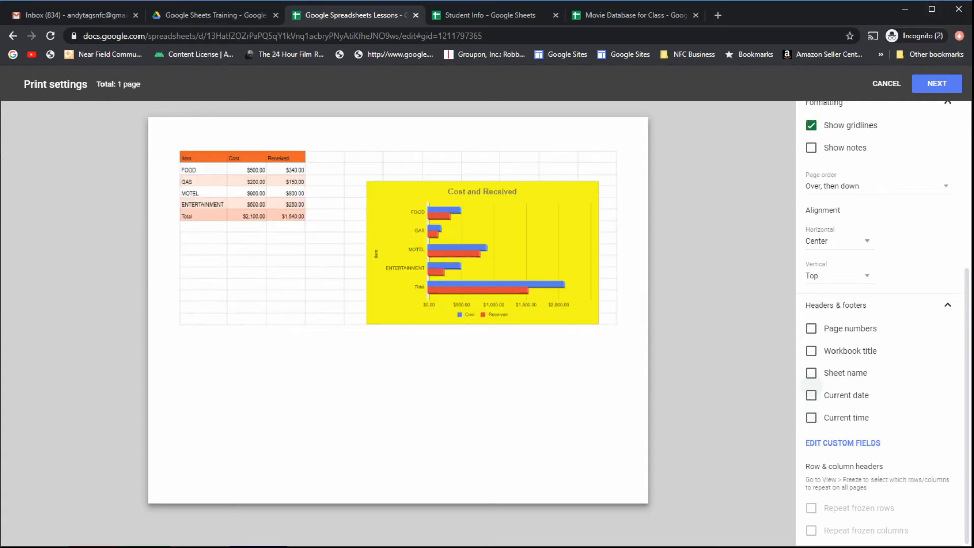
mouse_move(970, 445)
left_mouse_down()
mouse_move(952, 444)
mouse_move(972, 447)
left_mouse_up()
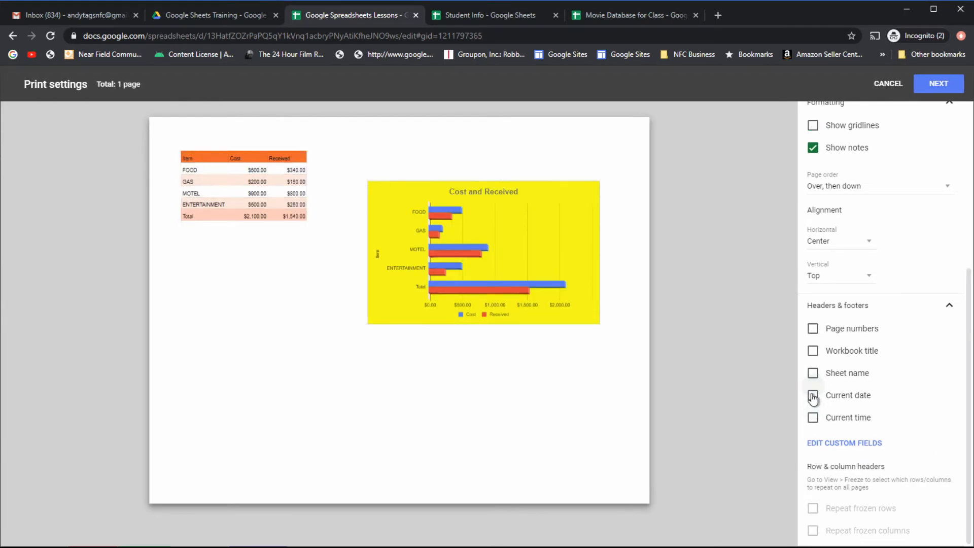
left_click(833, 397)
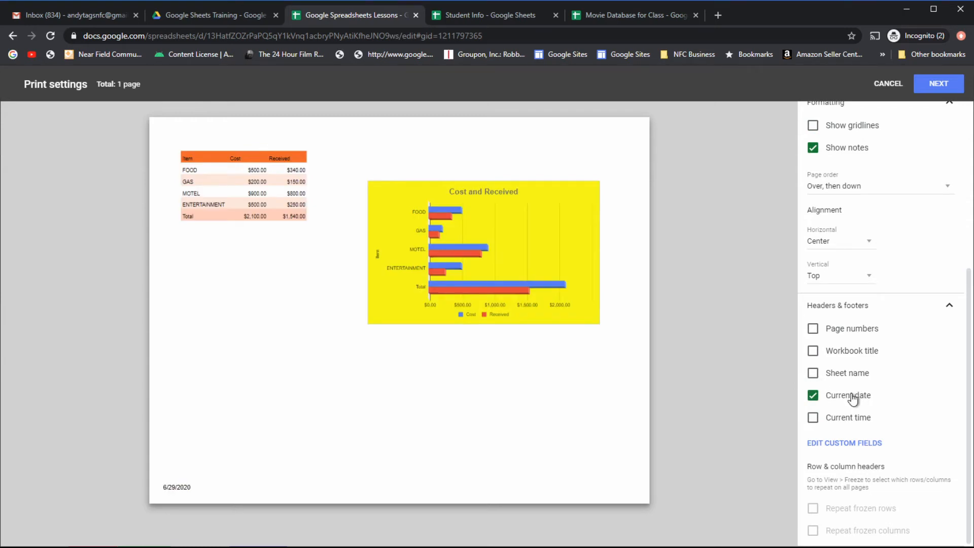
Include the sheet name and workbook title in the page header, and view the custom header and footer fields
left_click(842, 375)
left_click(846, 357)
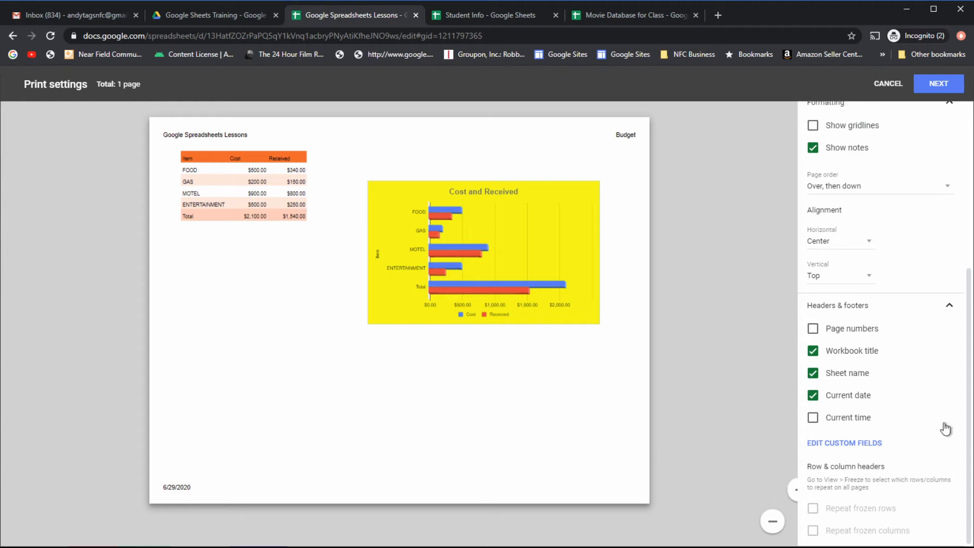
left_click(867, 445)
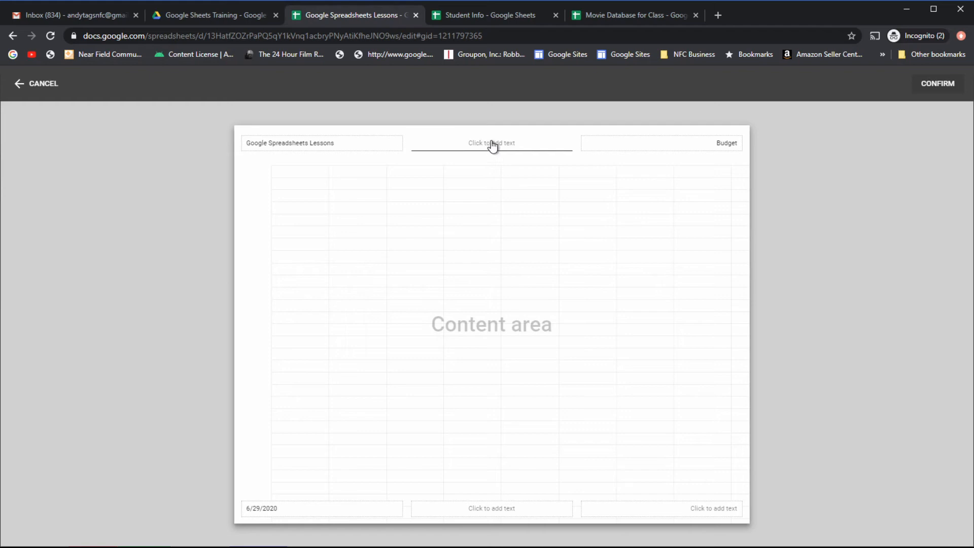
left_click(23, 84)
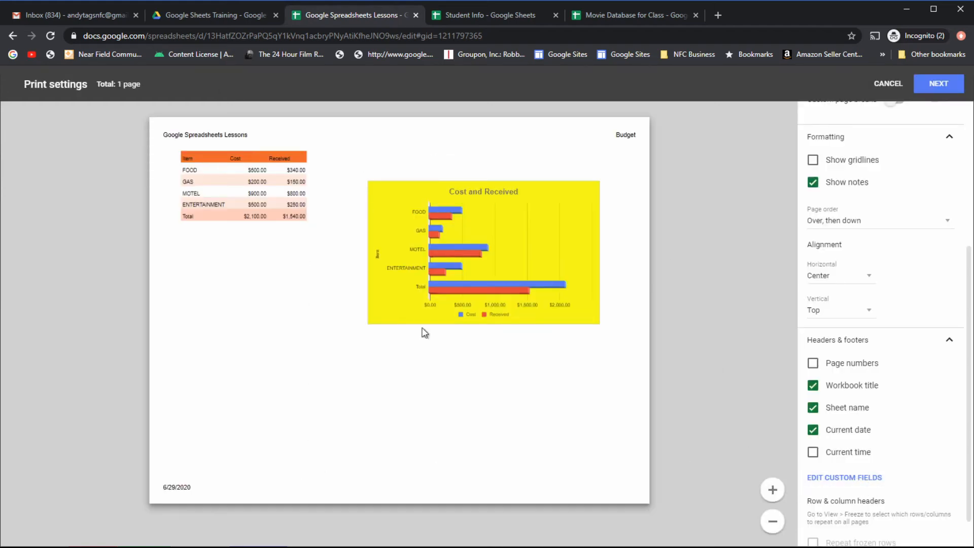
scroll(889, 402, "down", 1)
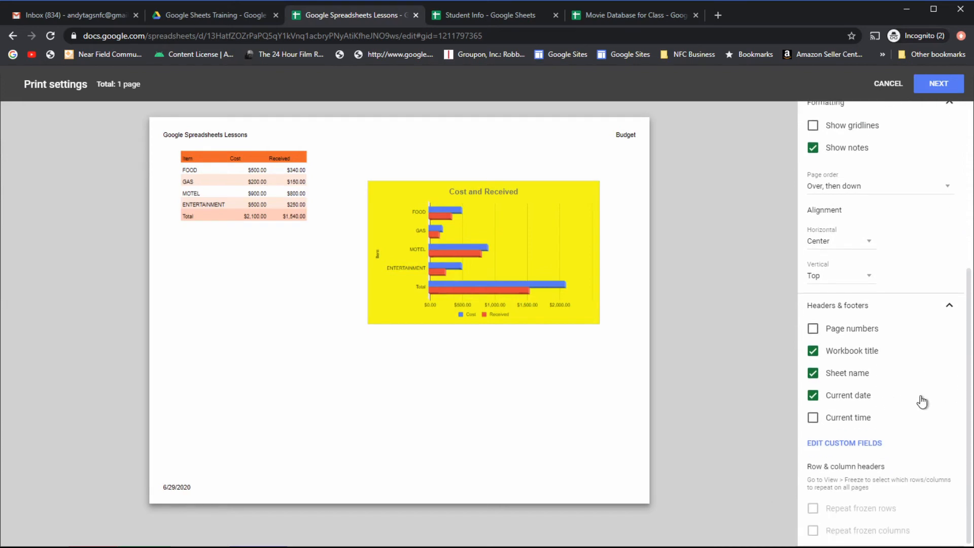
Preview the entire workbook with gridlines shown, look through its pages, and leave the print settings without printing
scroll(938, 386, "up", 5)
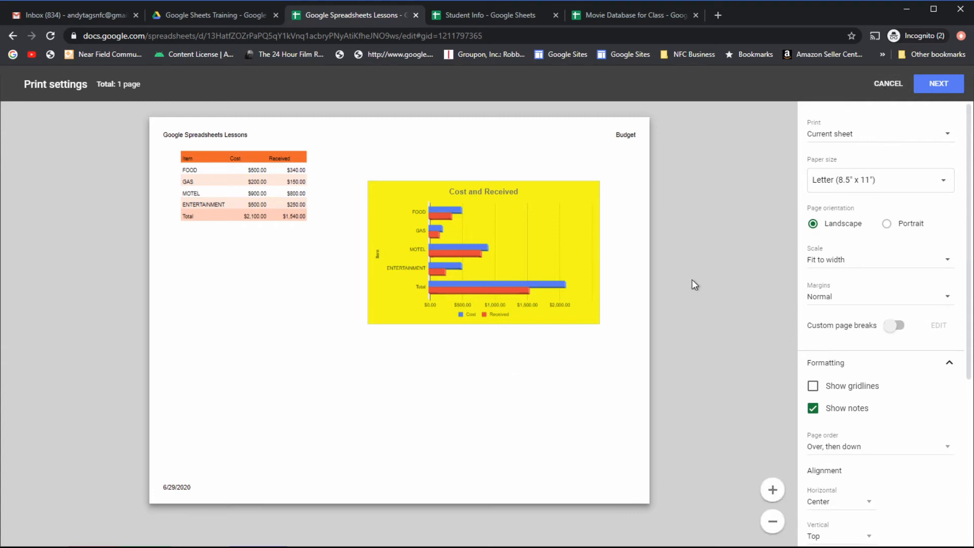
left_click(814, 386)
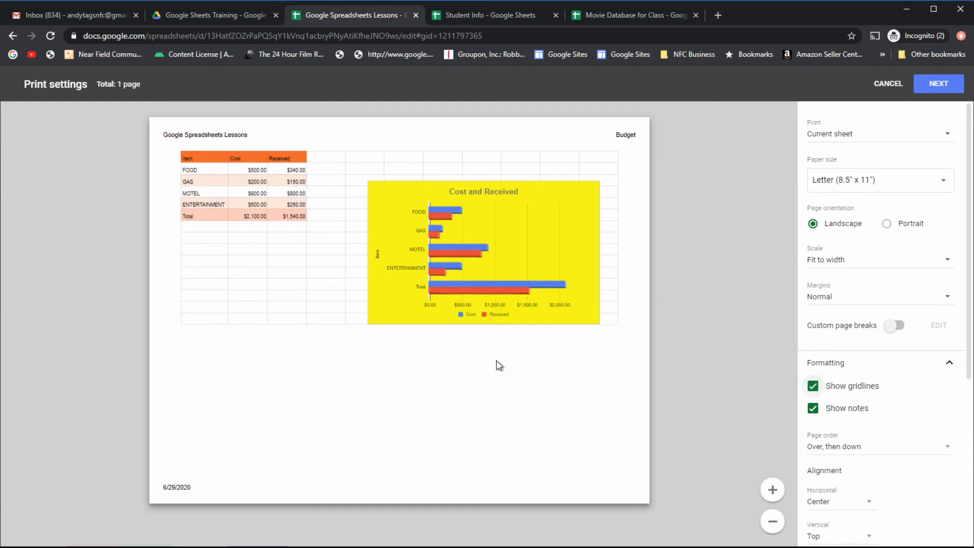
left_click(903, 142)
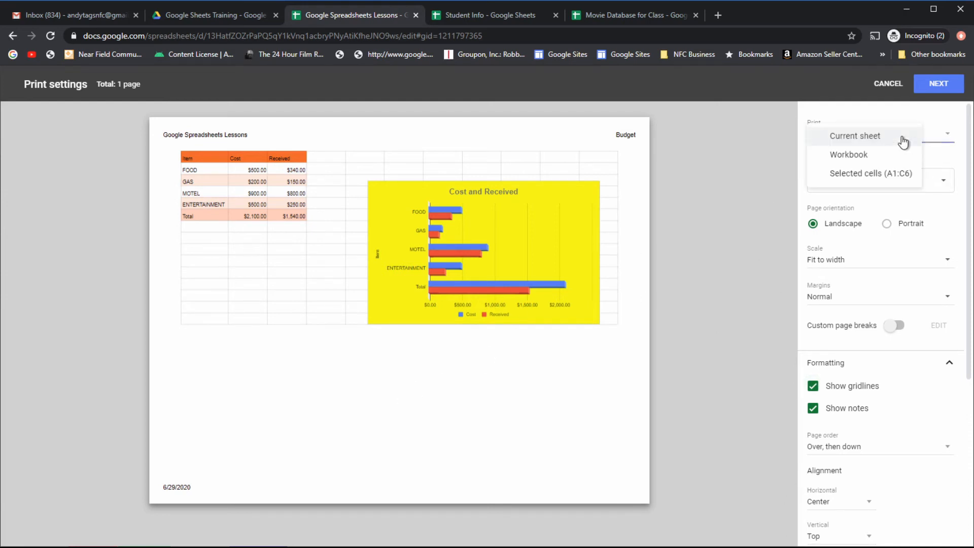
left_click(835, 158)
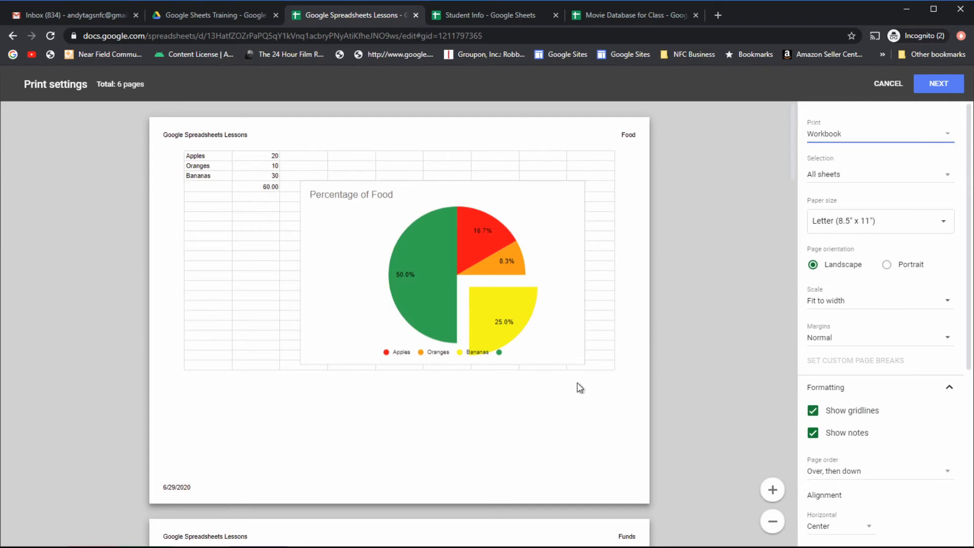
scroll(515, 310, "down", 20)
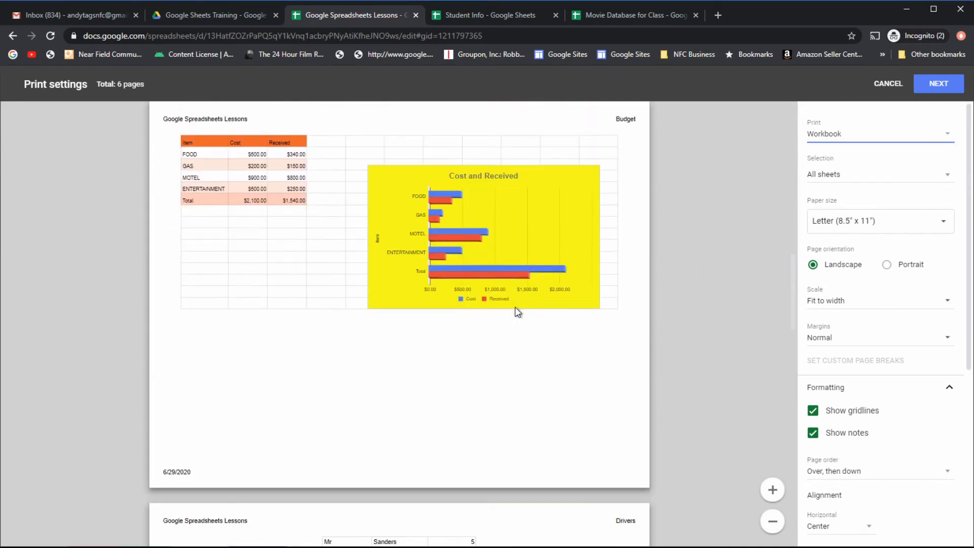
scroll(516, 310, "down", 15)
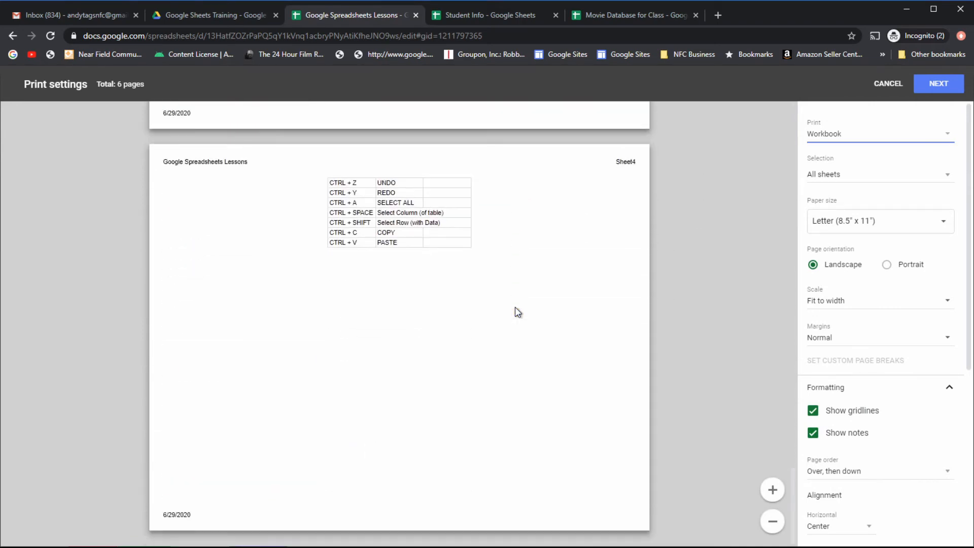
scroll(515, 310, "up", 7)
scroll(515, 307, "up", 20)
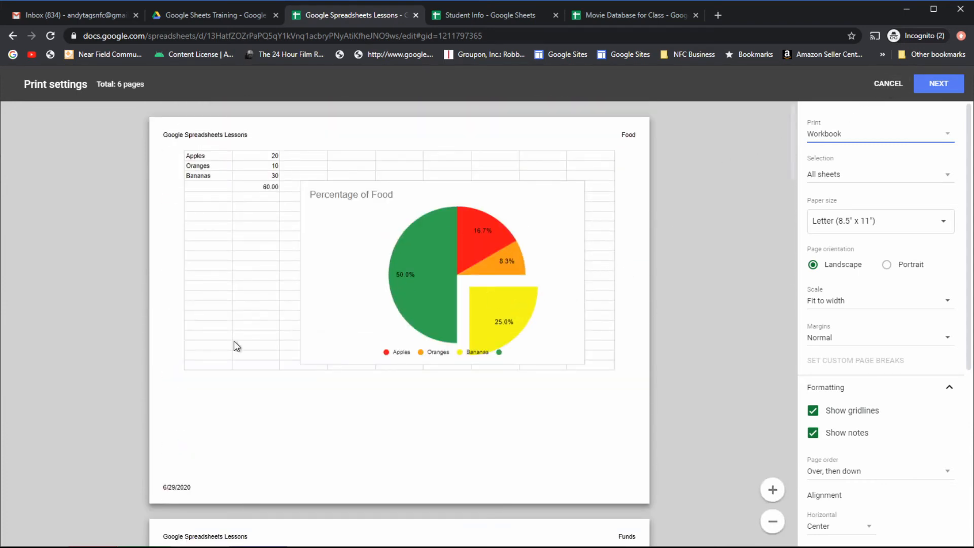
left_click(888, 83)
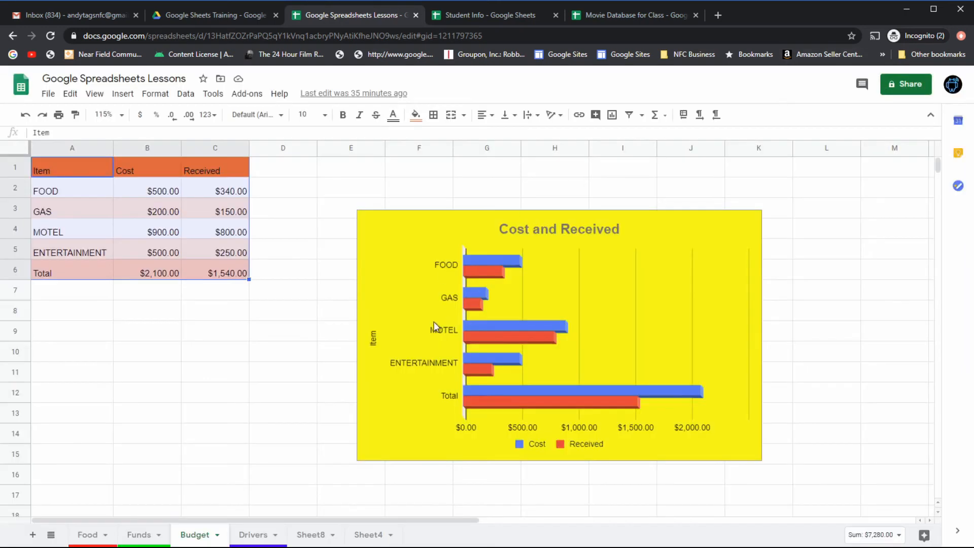
Open the Google Sheets training page and look through its Sheets basics, cheat sheets, templates and productivity guides
left_click(311, 330)
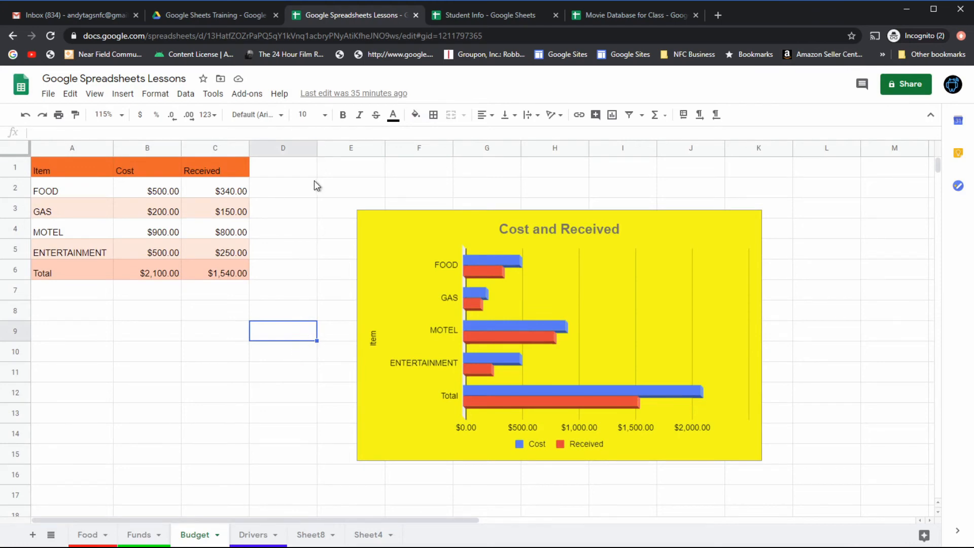
left_click(278, 94)
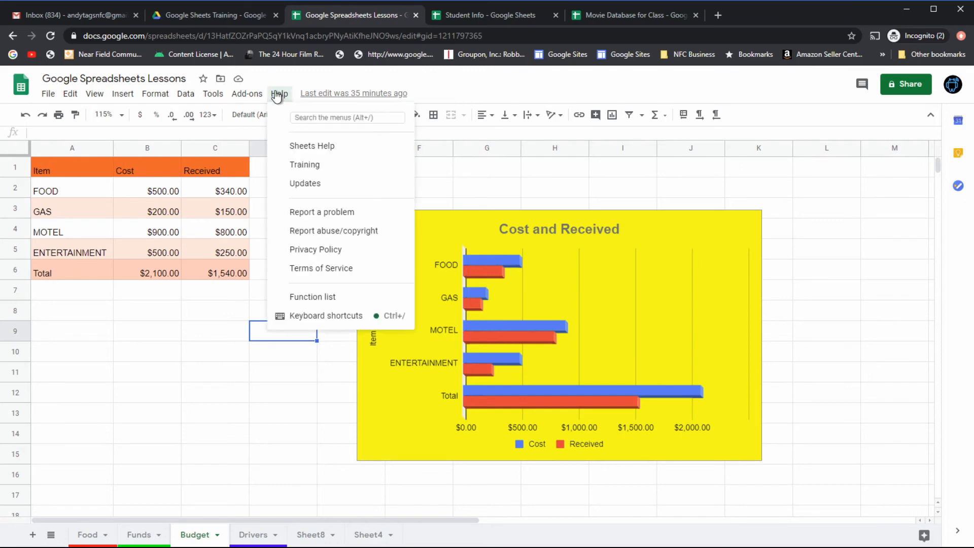
left_click(292, 171)
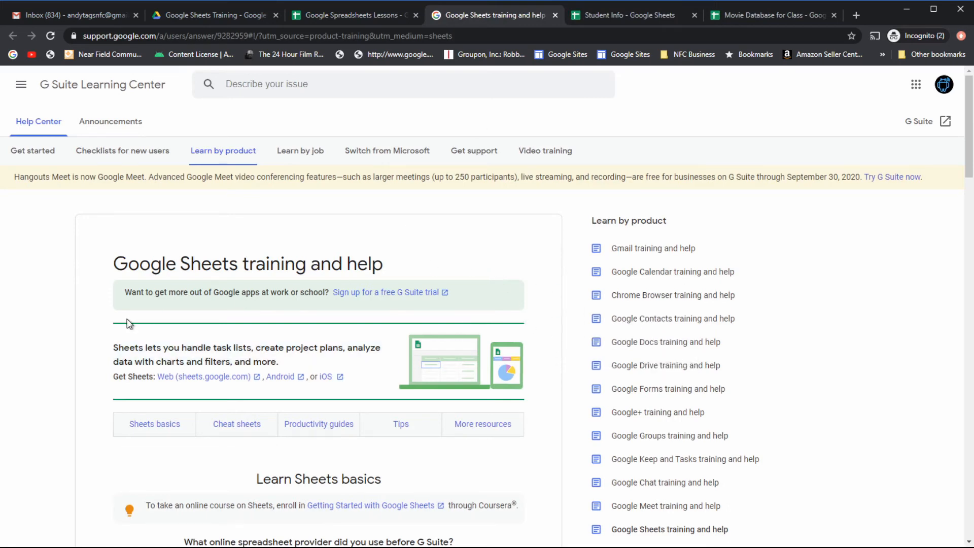
scroll(98, 332, "down", 1)
scroll(98, 335, "down", 2)
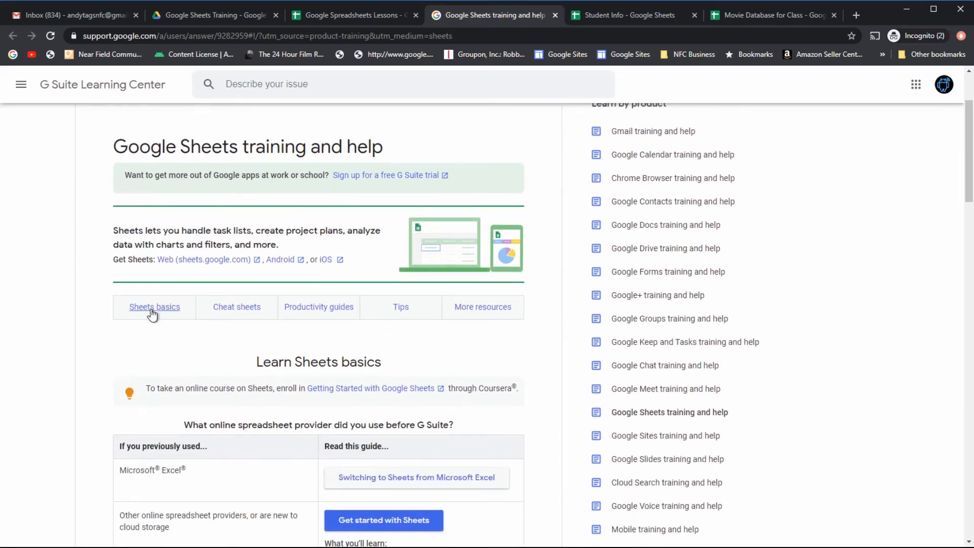
left_click(242, 308)
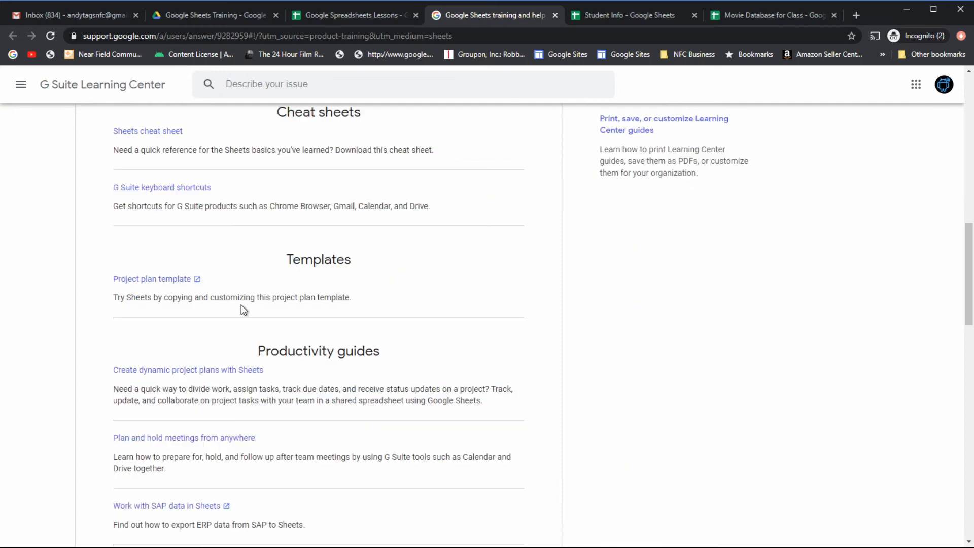
scroll(518, 311, "up", 2)
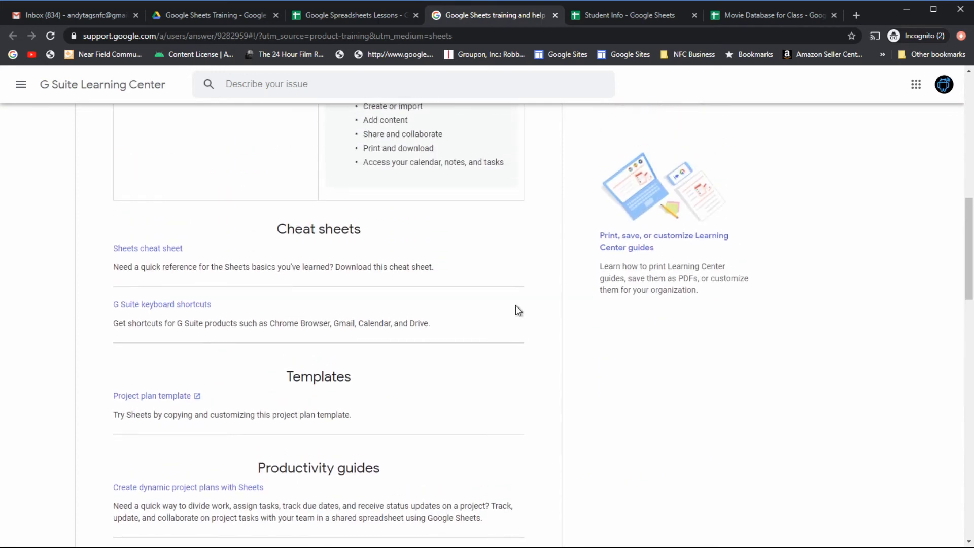
scroll(560, 357, "up", 4)
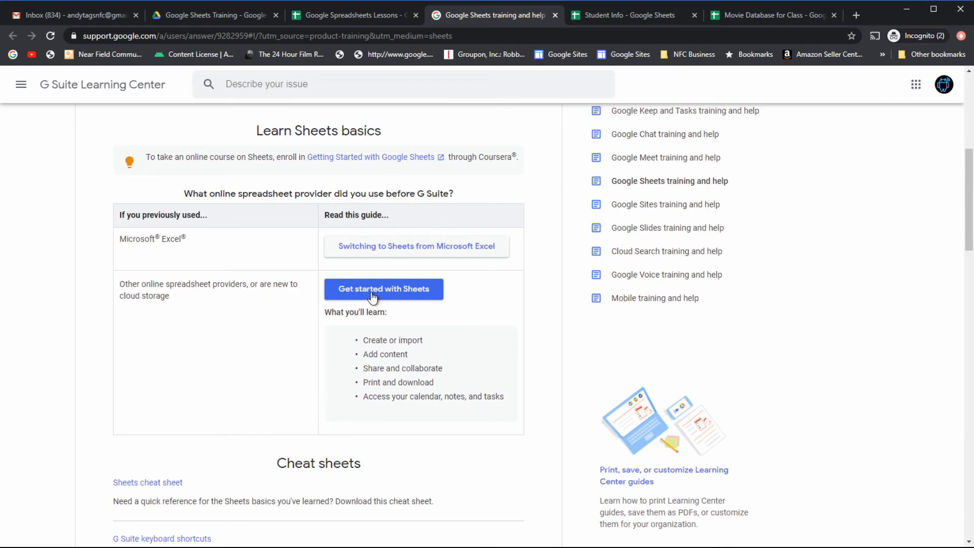
scroll(438, 421, "down", 10)
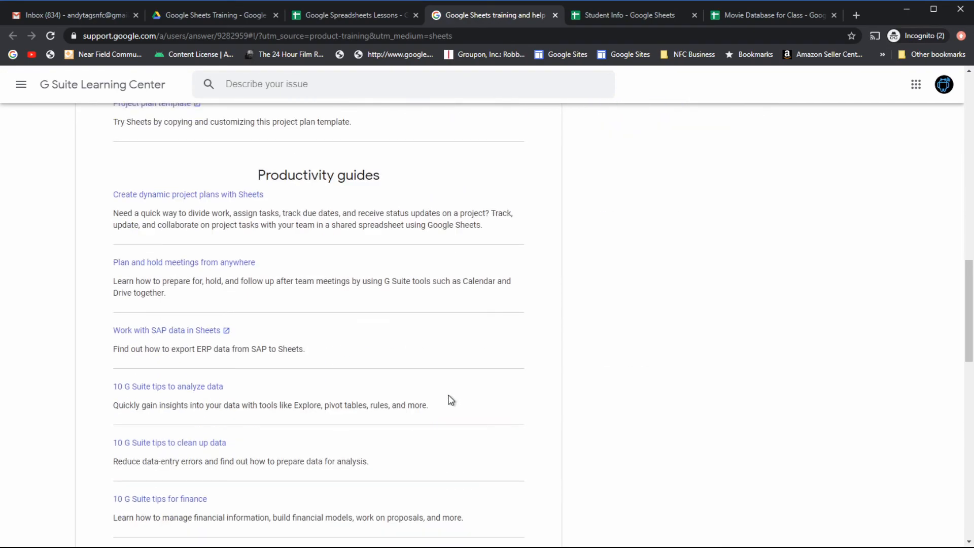
scroll(449, 396, "up", 12)
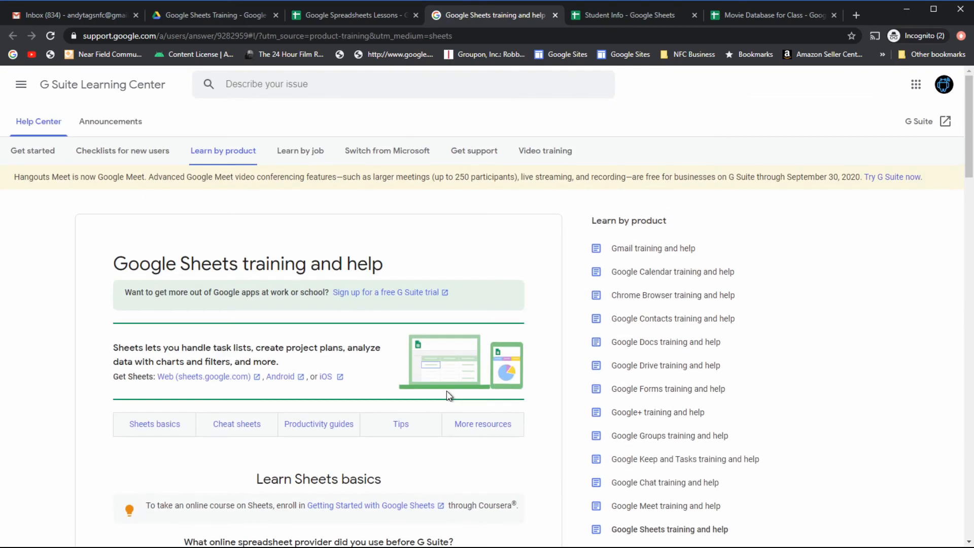
Return to the Google Spreadsheets Lessons spreadsheet and view the available help options
left_click(349, 22)
left_click(279, 94)
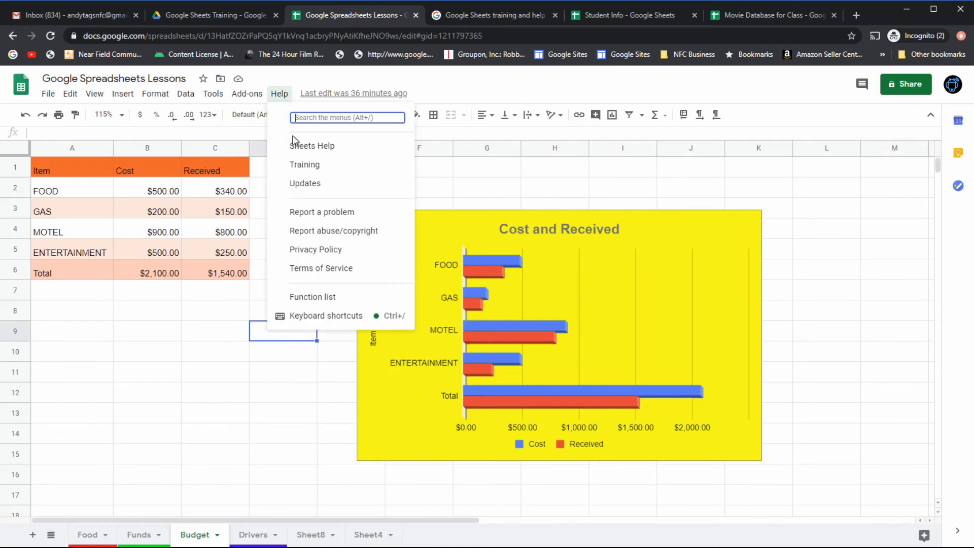
left_click(145, 395)
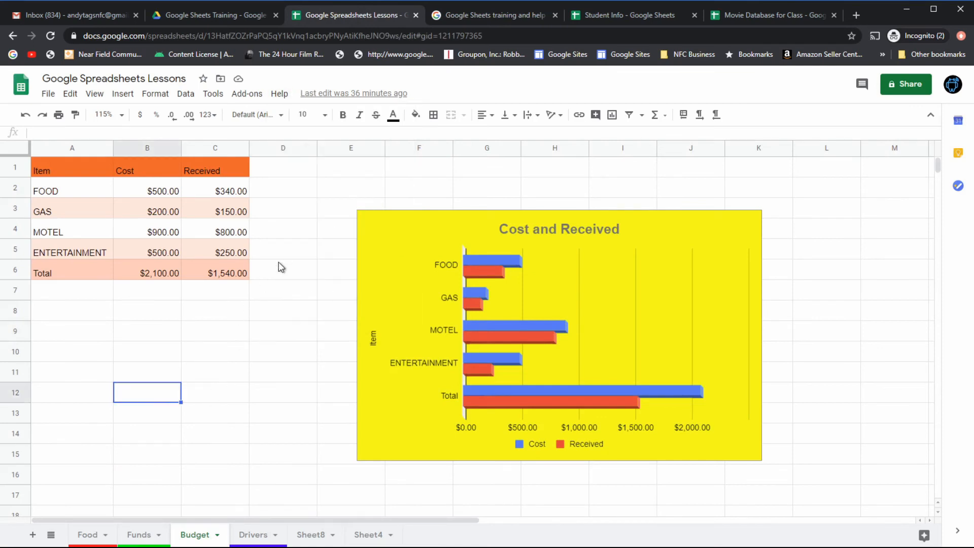
left_click(292, 330)
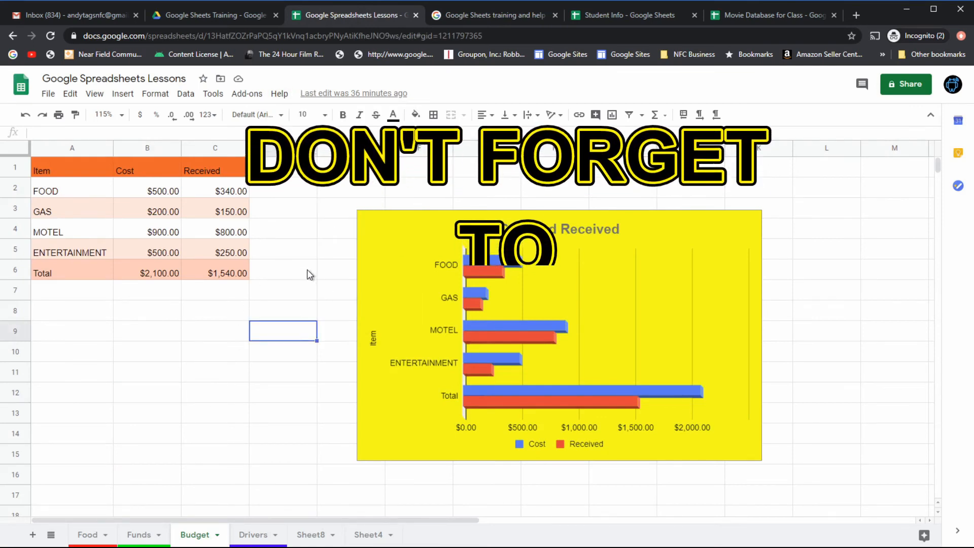